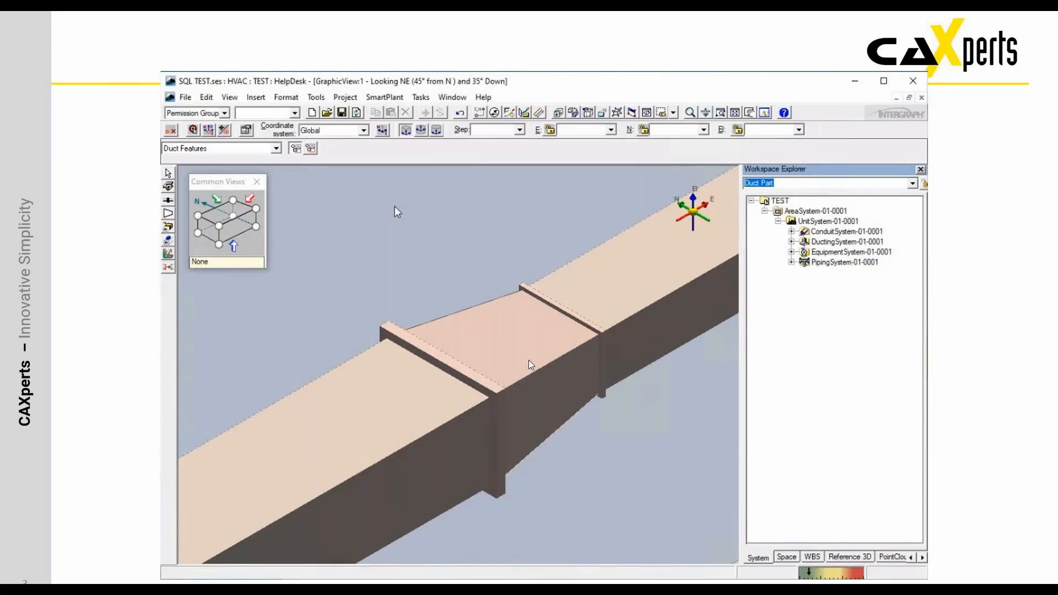
Step: Switch to 3D SymbolDesigner and add a cylinder body and an HVAC connector to Project6
{"action": "key", "text": "Escape"}
{"action": "left_click", "coordinate": [994, 19]}
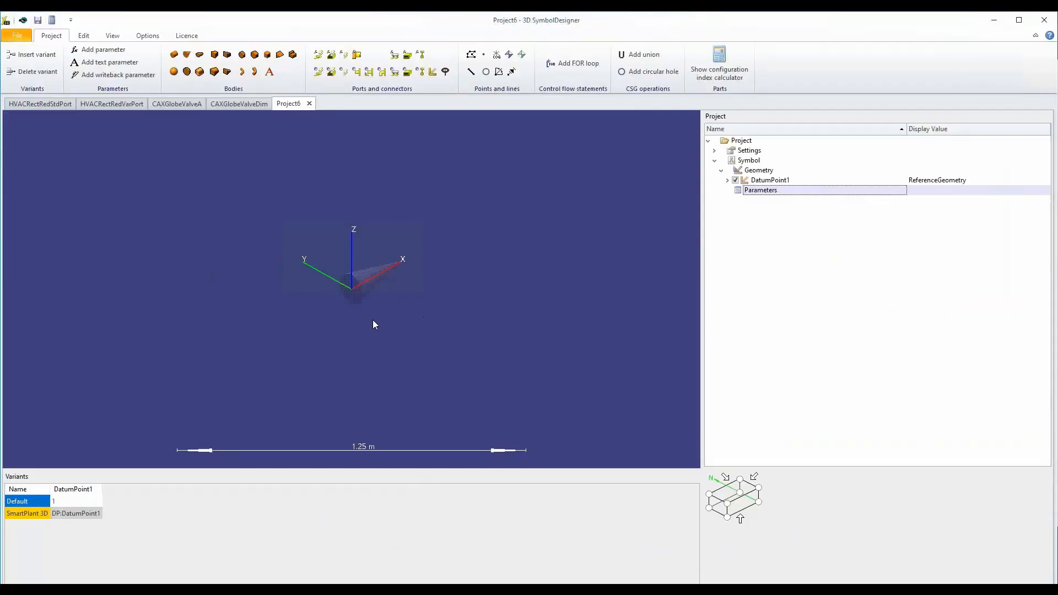
{"action": "left_click", "coordinate": [174, 54]}
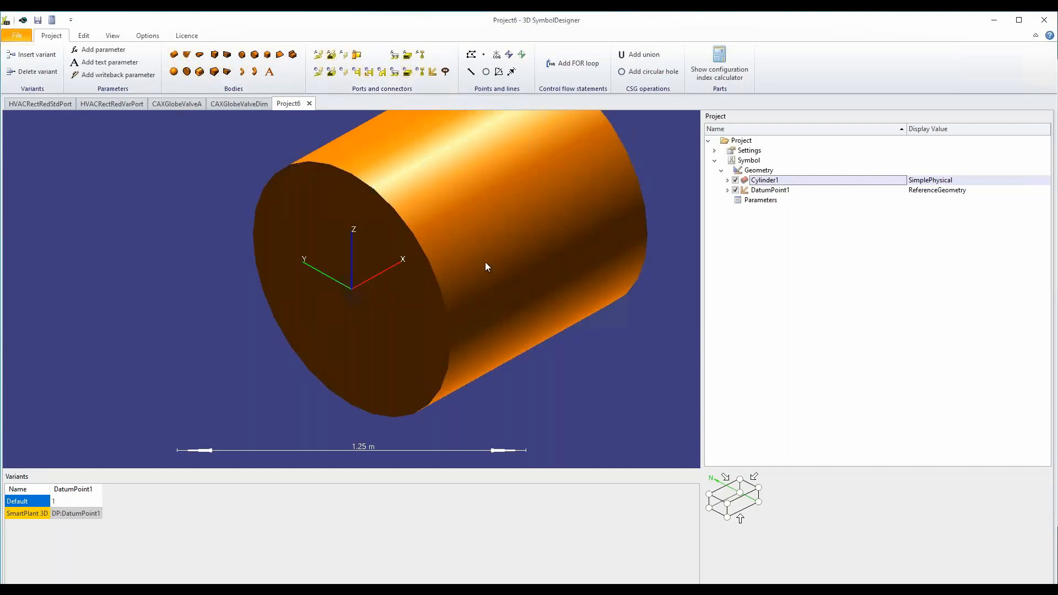
{"action": "left_click", "coordinate": [407, 55]}
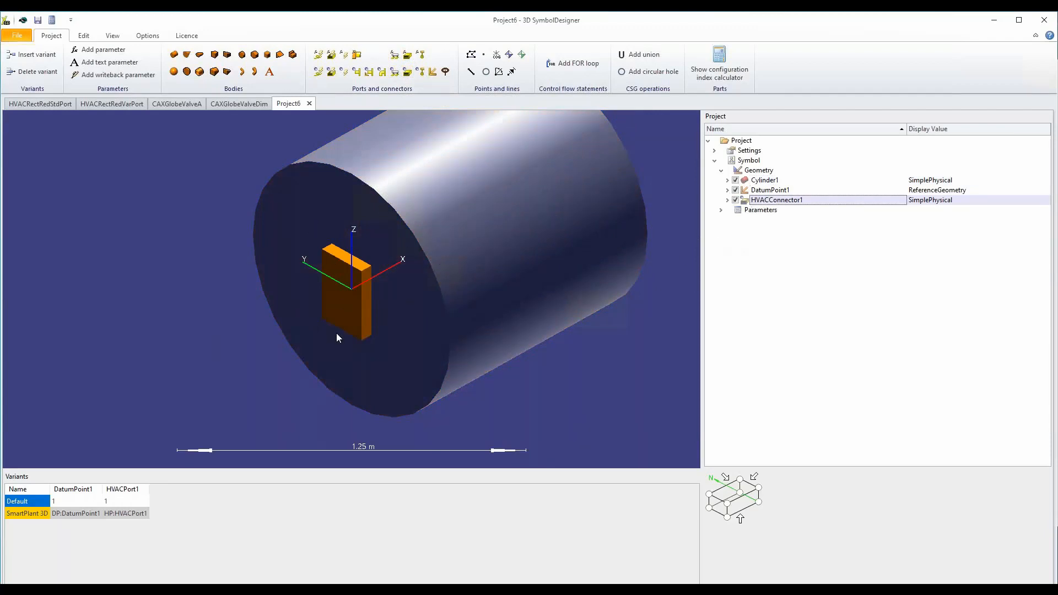
Step: Compare the reducer geometry in the HVACRectRedStdPort and HVACRectRedVarPort projects
{"action": "left_click", "coordinate": [41, 104]}
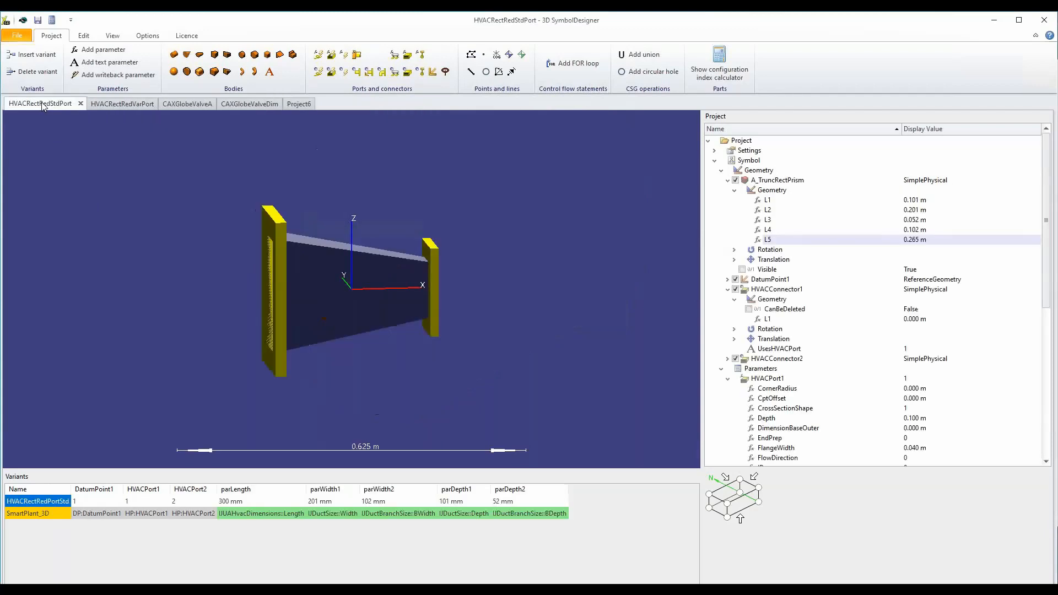
{"action": "middle_click_drag", "start_coordinate": [159, 235], "coordinate": [178, 246]}
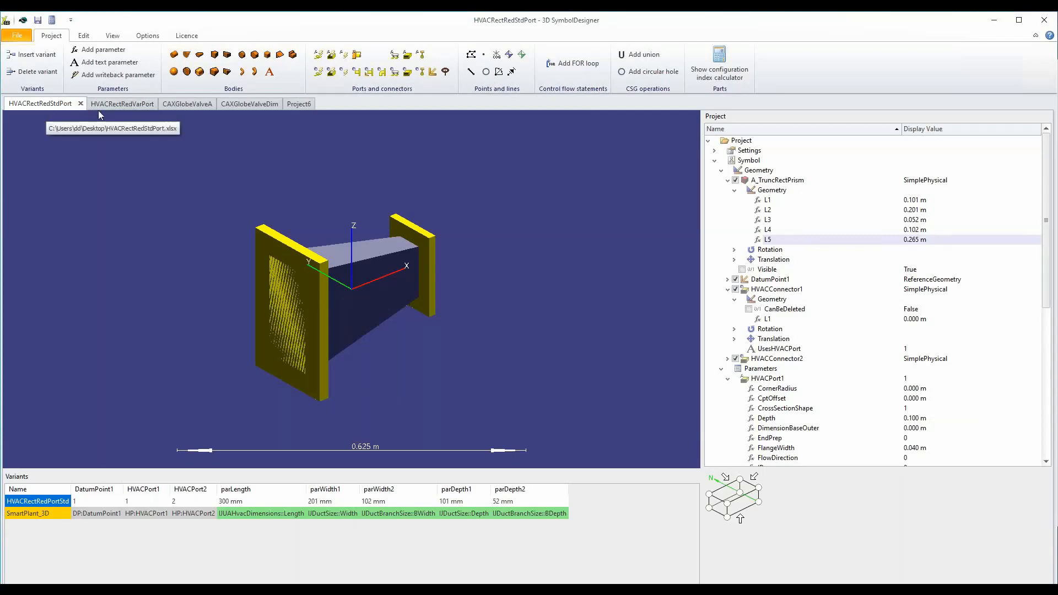
{"action": "left_click", "coordinate": [114, 104]}
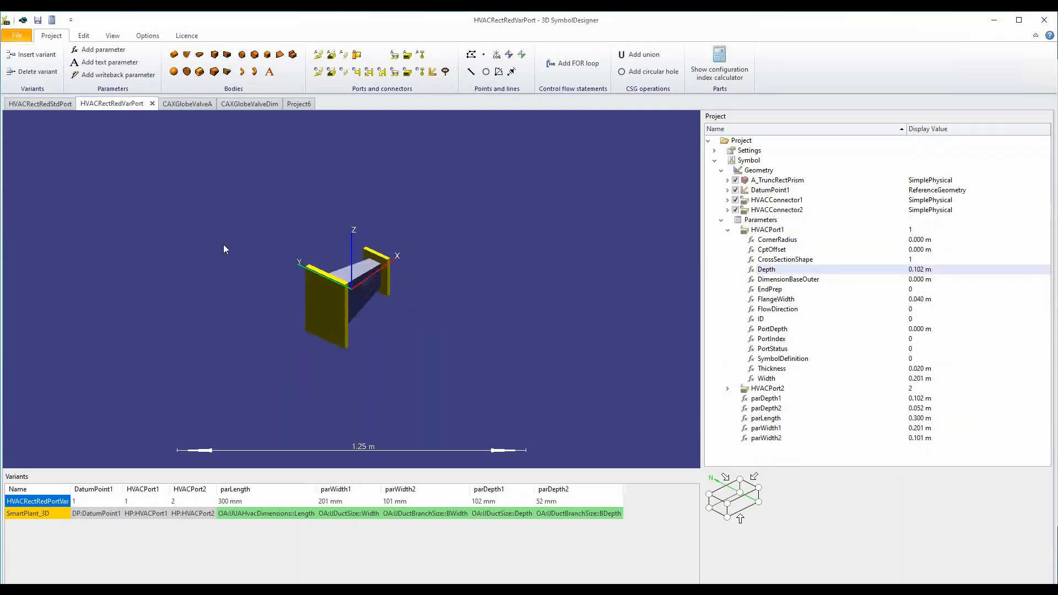
{"action": "scroll", "coordinate": [330, 275], "scroll_direction": "up", "scroll_amount": 5}
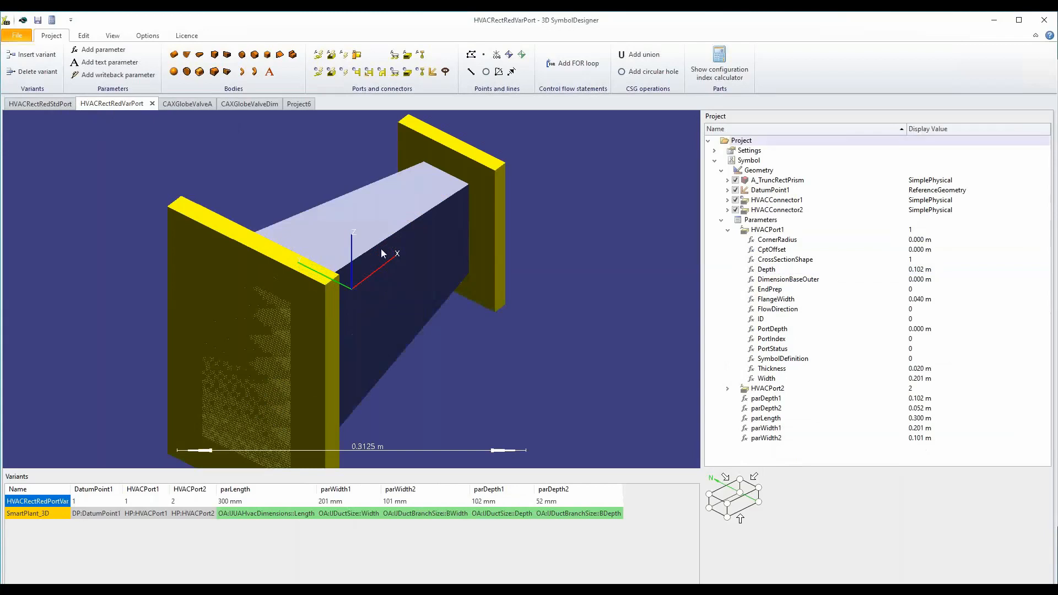
{"action": "scroll", "coordinate": [299, 279], "scroll_direction": "down", "scroll_amount": 3}
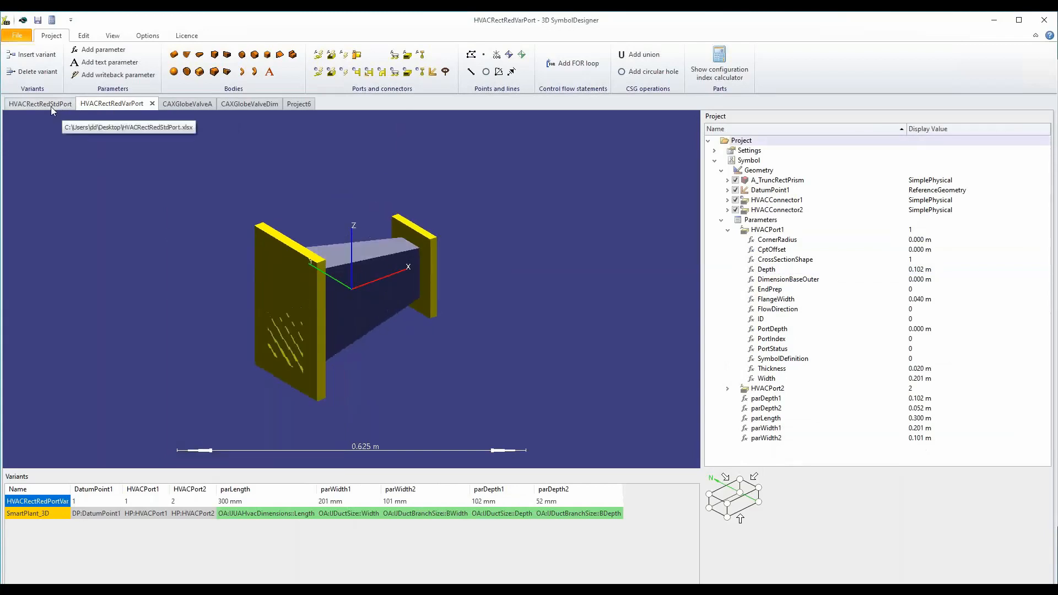
{"action": "left_click", "coordinate": [51, 107]}
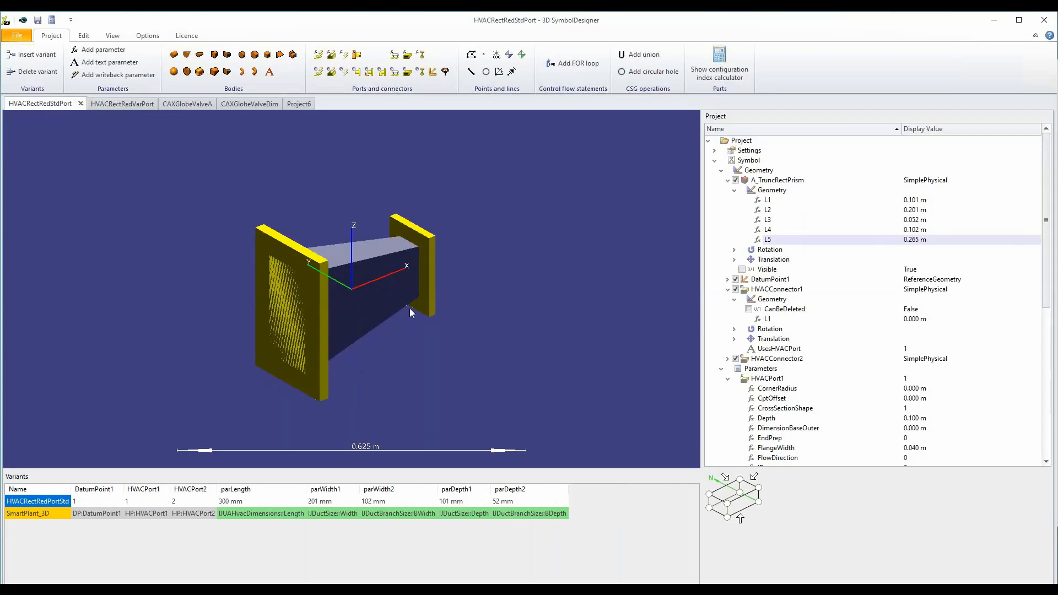
{"action": "middle_click_drag", "start_coordinate": [420, 376], "coordinate": [314, 285]}
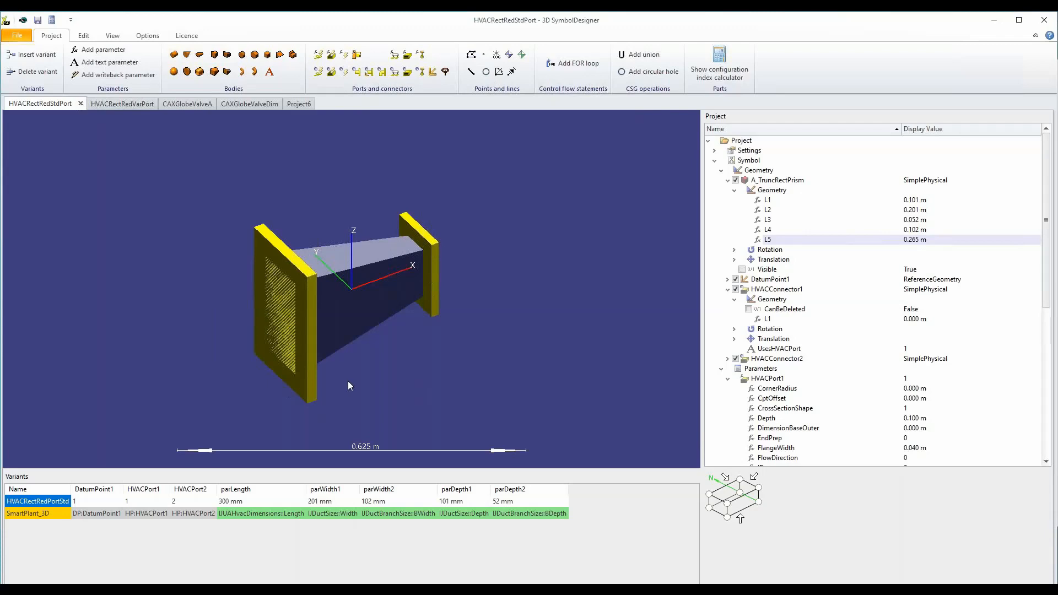
{"action": "middle_click_drag", "start_coordinate": [395, 349], "coordinate": [395, 347]}
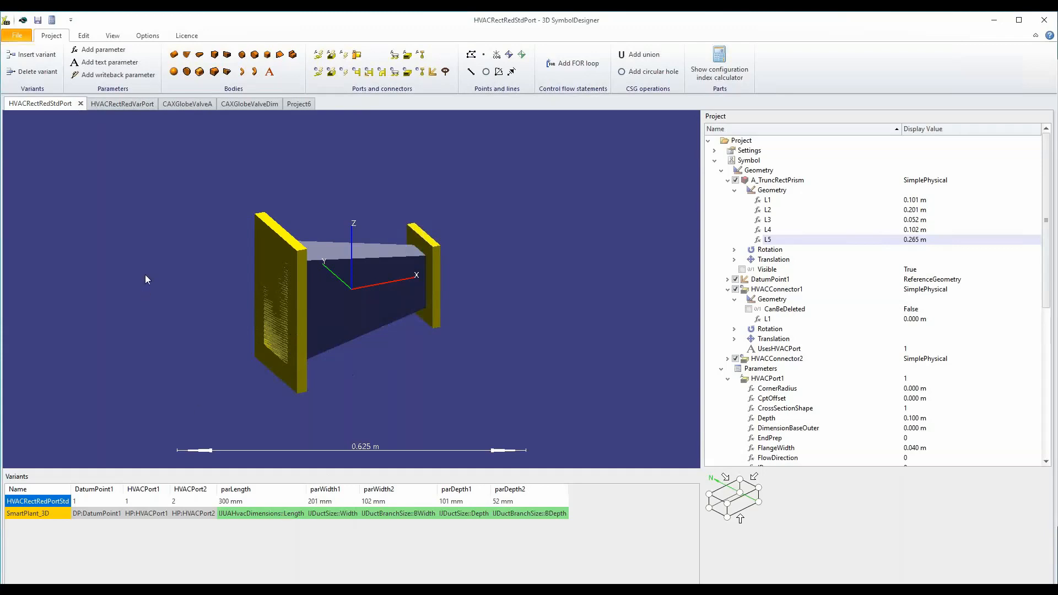
Step: Compare the SmartPlant_3D attribute mappings in the variants tables of HVACRectRedVarPort and HVACRectRedStdPort
{"action": "left_click", "coordinate": [130, 103]}
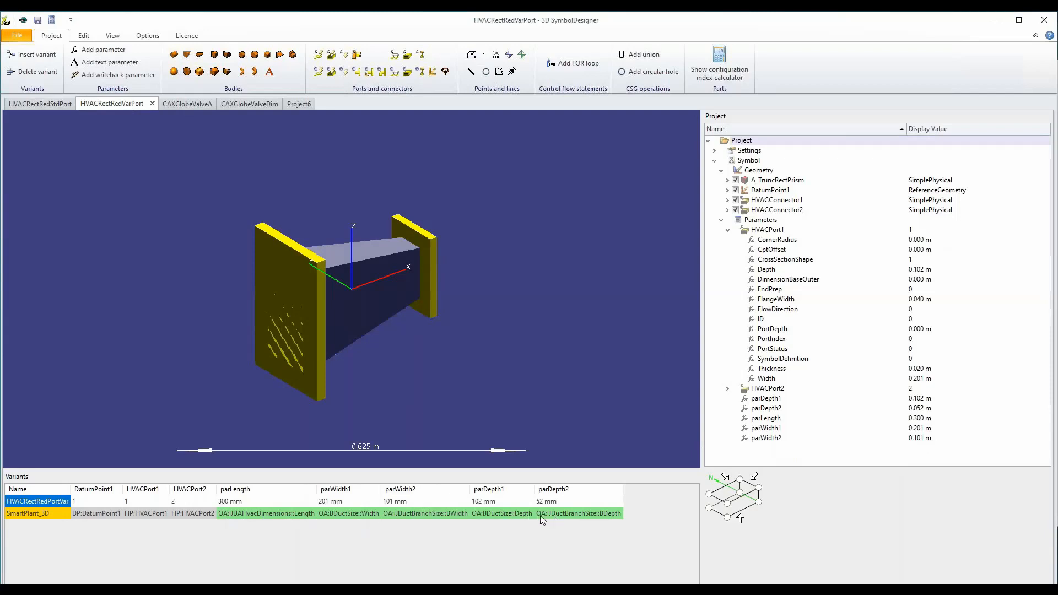
{"action": "left_click", "coordinate": [34, 104]}
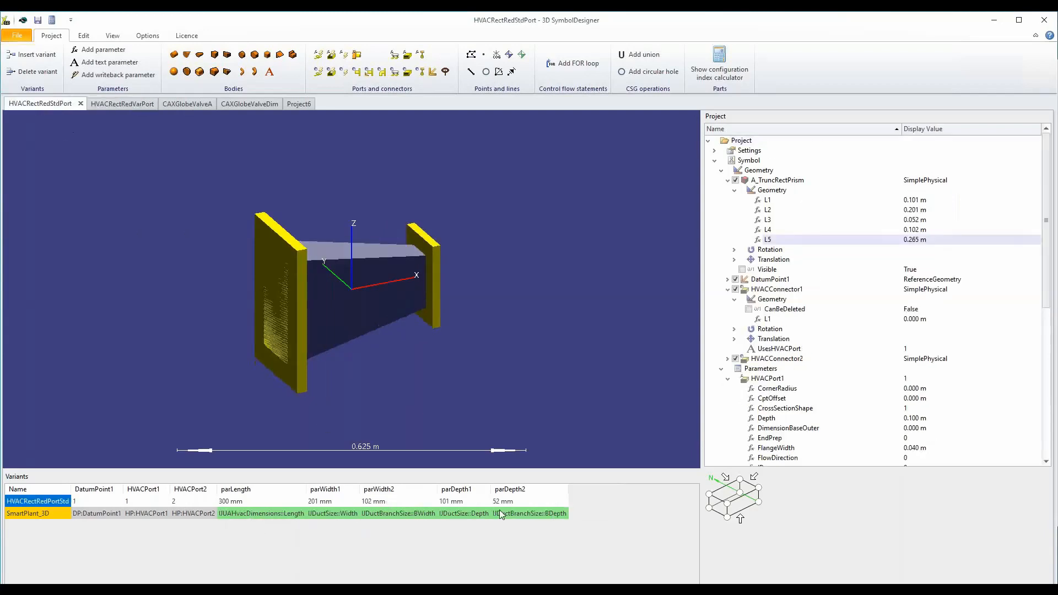
{"action": "left_click", "coordinate": [115, 103]}
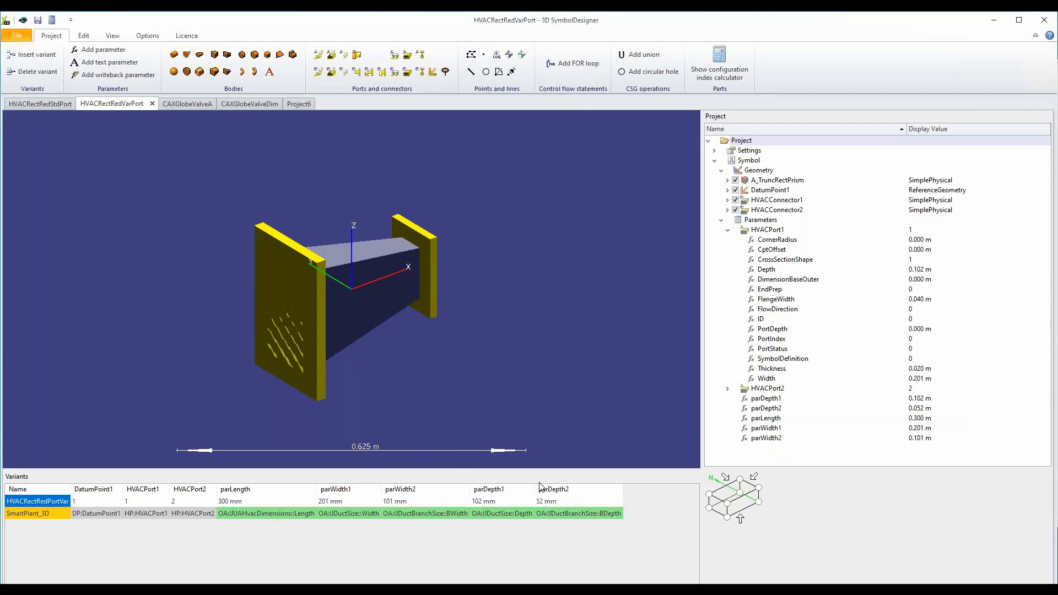
Step: Select the reducer's larger flange, HVACConnector1, in HVACRectRedVarPort and expand its properties and geometry for inspection
{"action": "mouse_move", "coordinate": [757, 272]}
{"action": "middle_click_drag", "start_coordinate": [435, 341], "coordinate": [397, 365]}
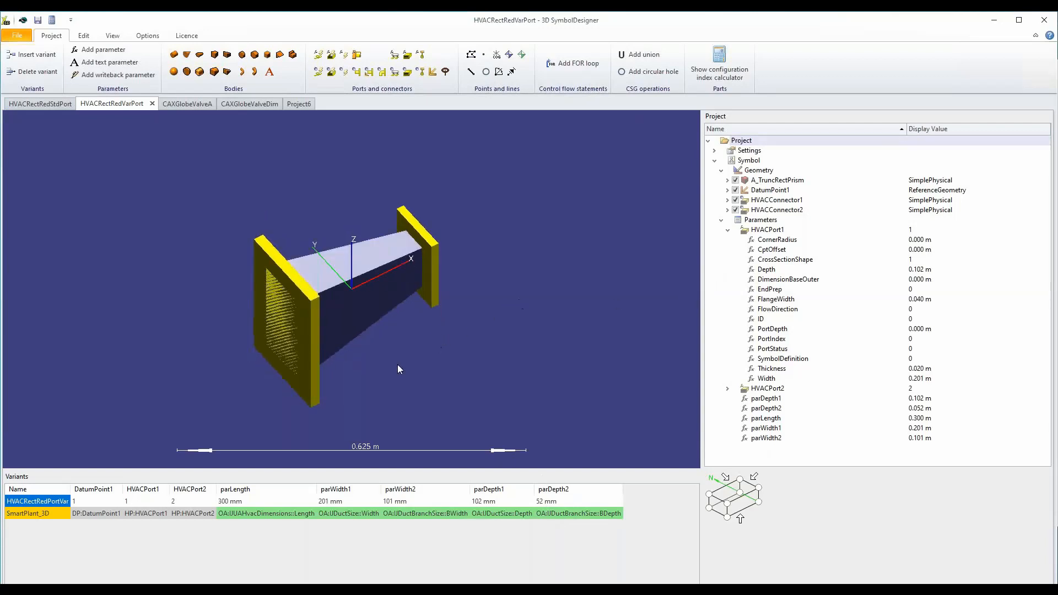
{"action": "left_click", "coordinate": [310, 305]}
{"action": "middle_click_drag", "start_coordinate": [326, 367], "coordinate": [307, 299]}
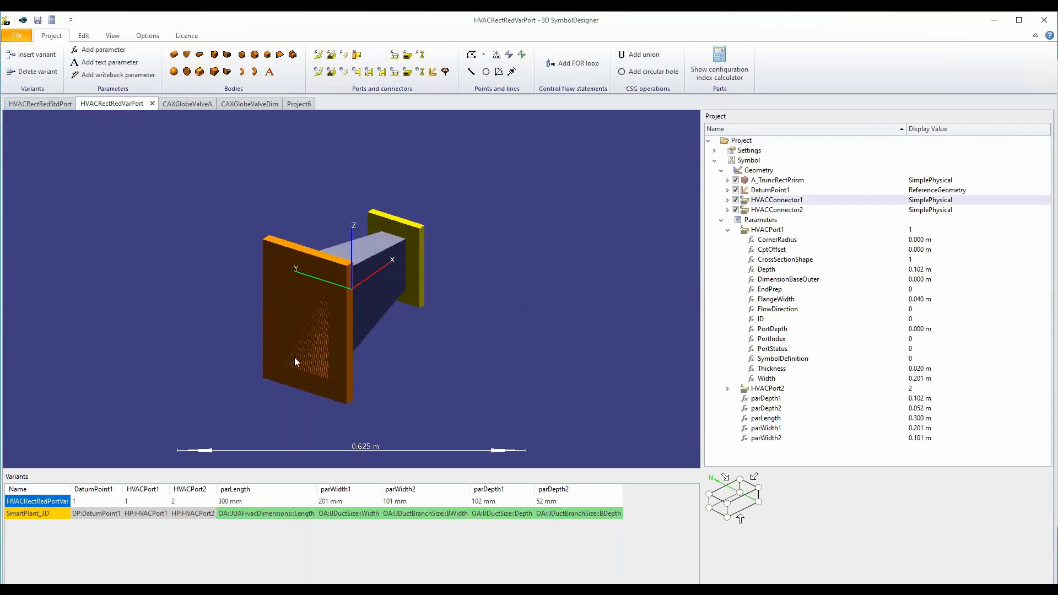
{"action": "left_click", "coordinate": [727, 199]}
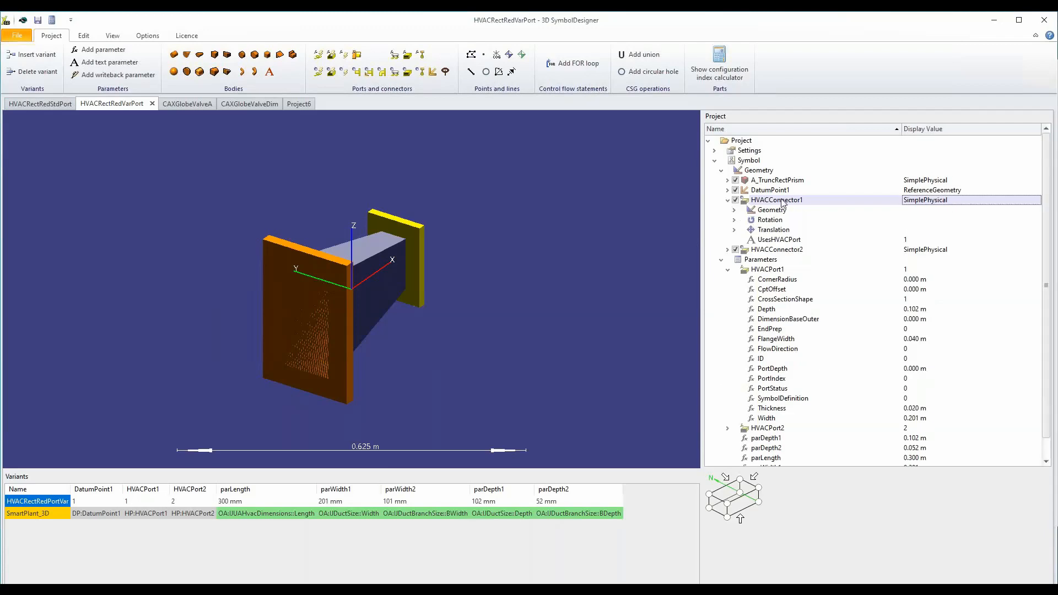
{"action": "left_click", "coordinate": [735, 210]}
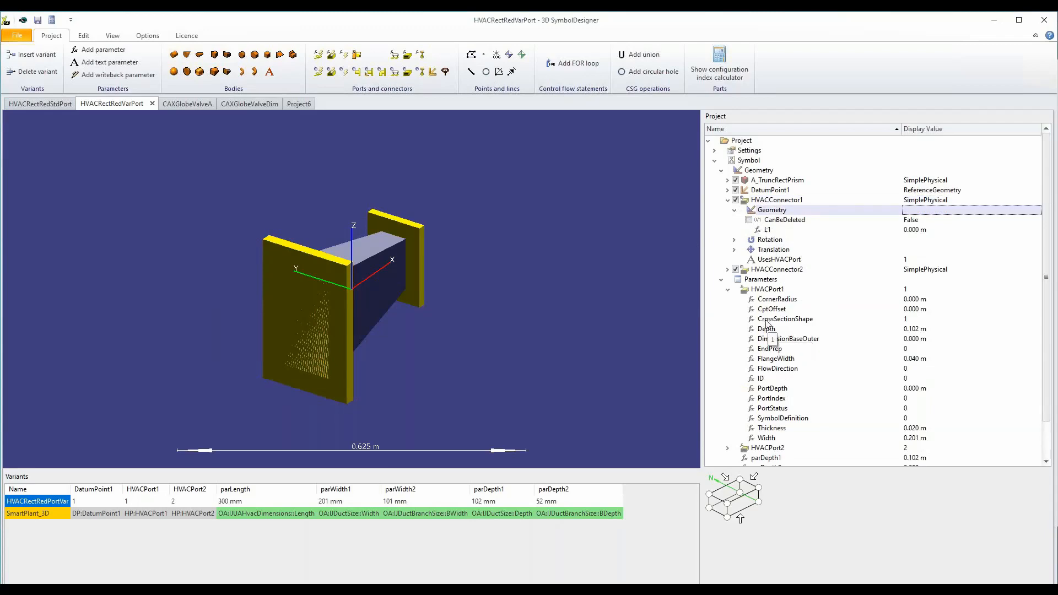
Step: Set the CrossSectionShape of HVACPort1 to 2
{"action": "double_click", "coordinate": [904, 319]}
{"action": "type", "text": "2"}
{"action": "key", "text": "Return"}
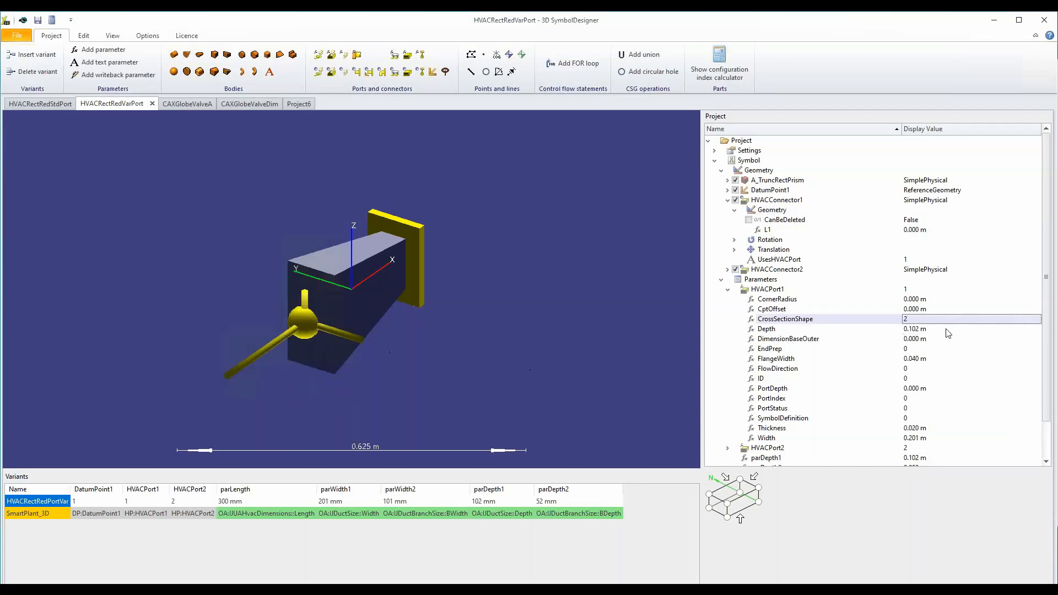
Step: Set the CrossSectionShape of HVACPort1 to 3 for an oval flange
{"action": "left_click", "coordinate": [926, 322]}
{"action": "key", "text": "BackSpace"}
{"action": "type", "text": "3"}
{"action": "key", "text": "ctrl+Return"}
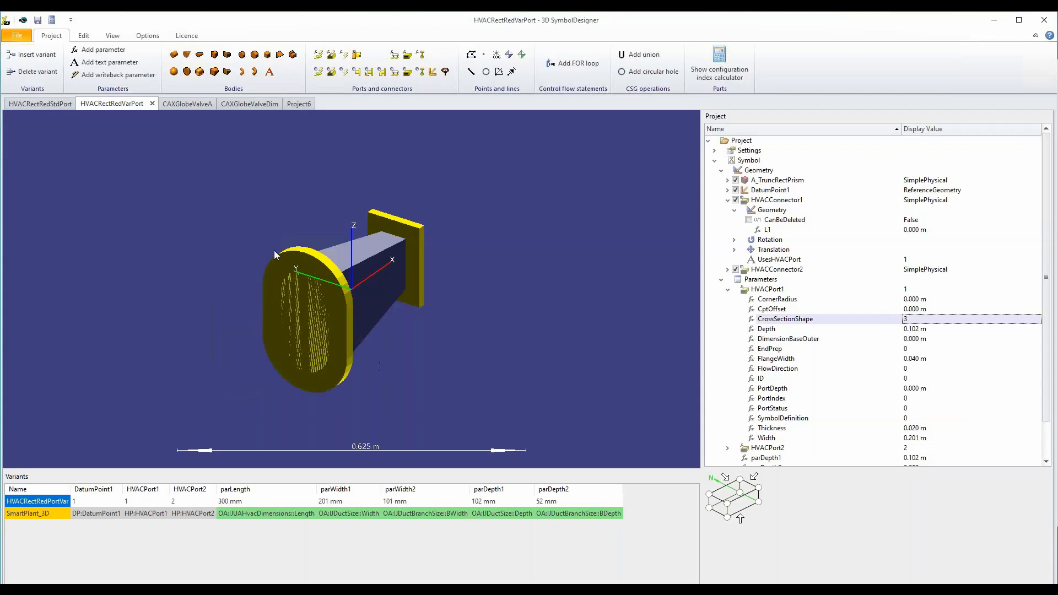
Step: Set the CrossSectionShape of HVACPort1 to 4 for a round flange
{"action": "left_click", "coordinate": [921, 321]}
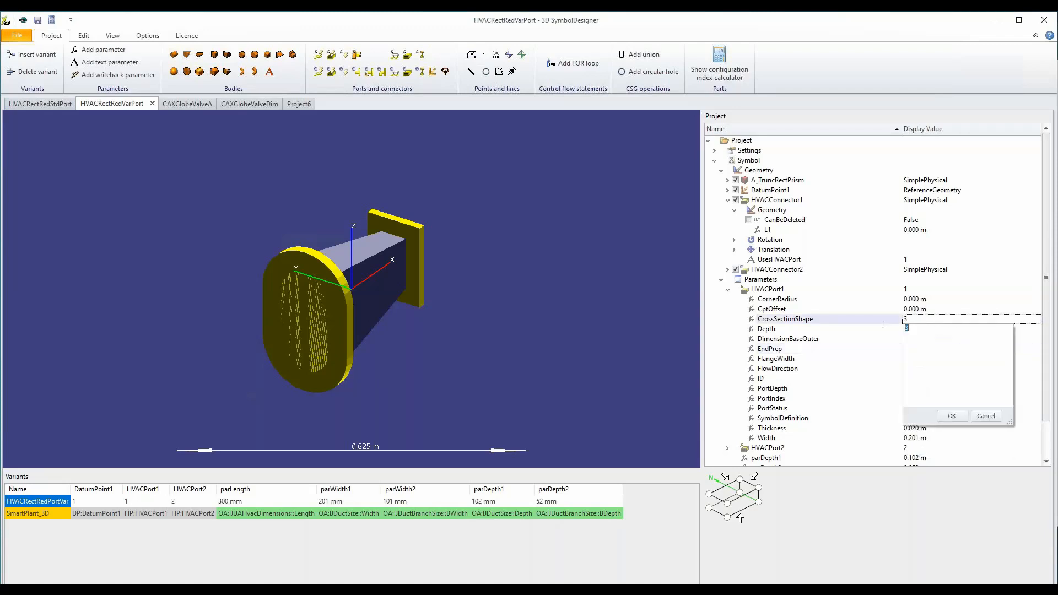
{"action": "key", "text": "Return"}
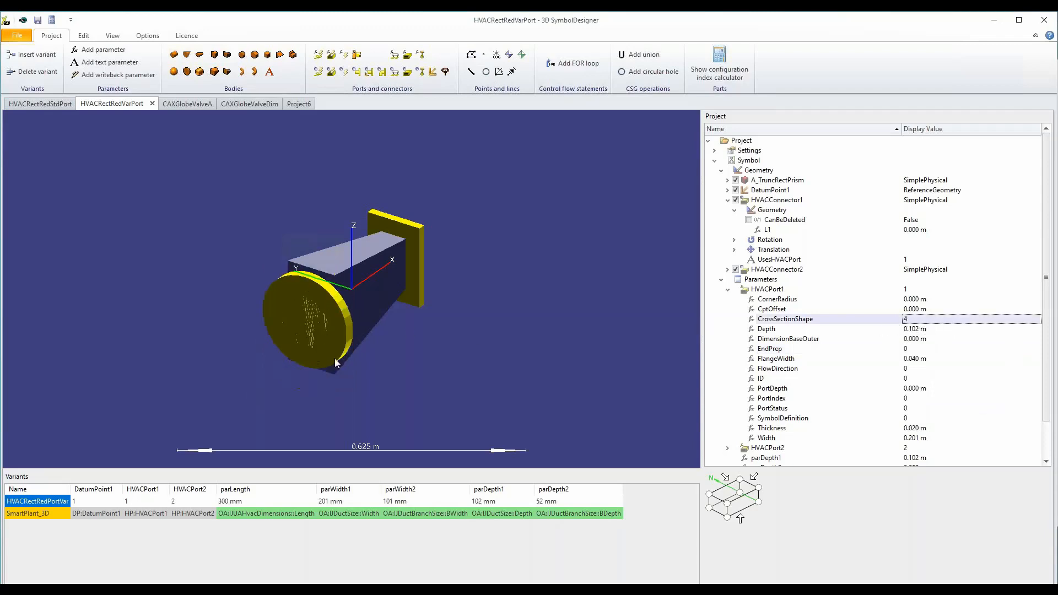
{"action": "mouse_move", "coordinate": [401, 361]}
{"action": "middle_mouse_down"}
{"action": "mouse_move", "coordinate": [382, 347]}
{"action": "mouse_move", "coordinate": [428, 362]}
{"action": "mouse_move", "coordinate": [406, 362]}
{"action": "mouse_move", "coordinate": [419, 359]}
{"action": "middle_mouse_up"}
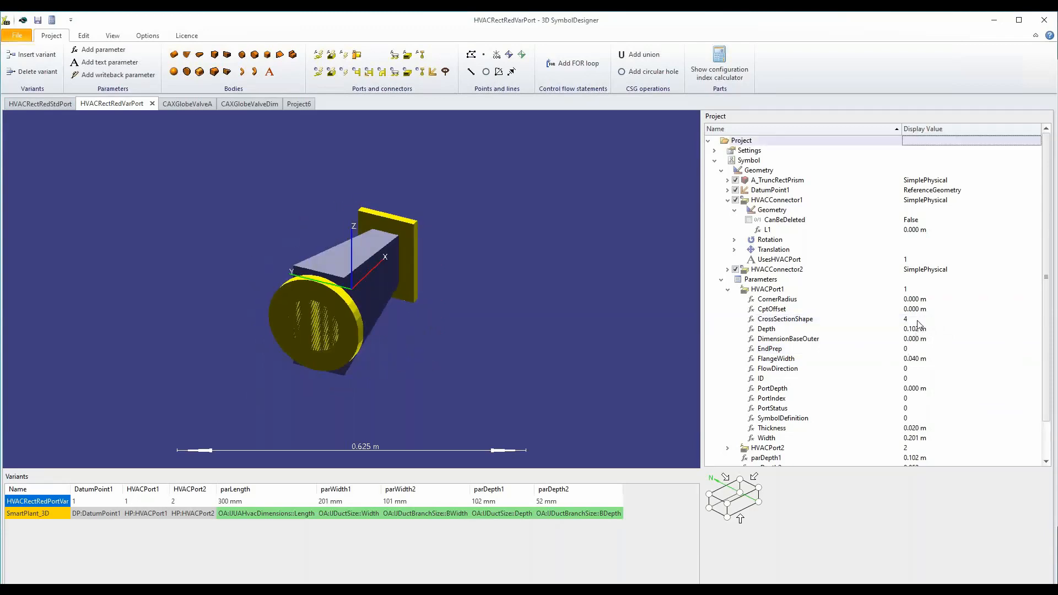
Step: Restore the rectangular flange by setting the CrossSectionShape of HVACPort1 back to 1
{"action": "left_click", "coordinate": [920, 320]}
{"action": "type", "text": "1"}
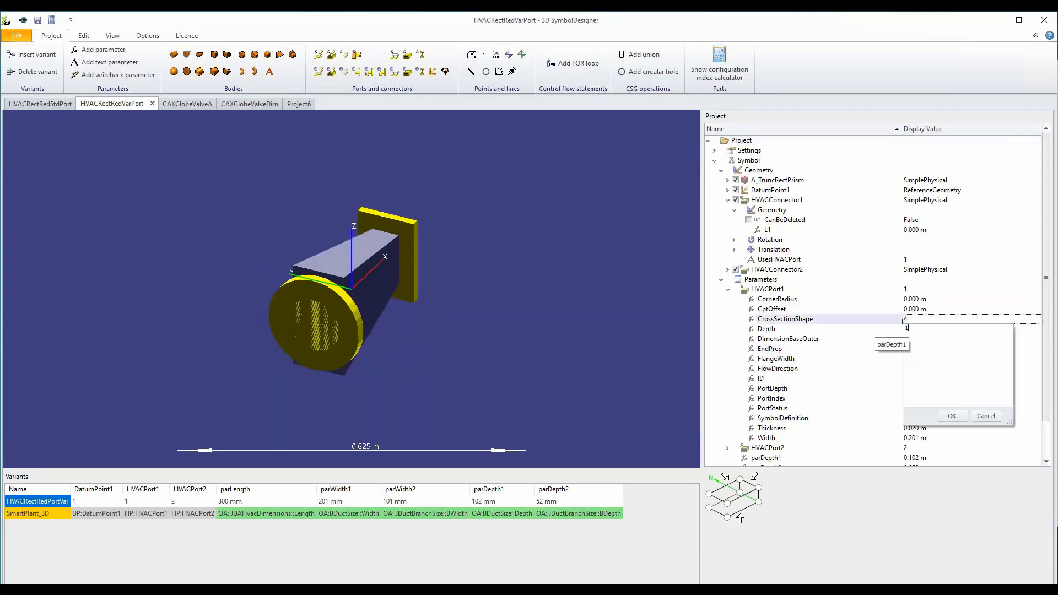
{"action": "key", "text": "Return"}
{"action": "middle_click_drag", "start_coordinate": [570, 314], "coordinate": [551, 310]}
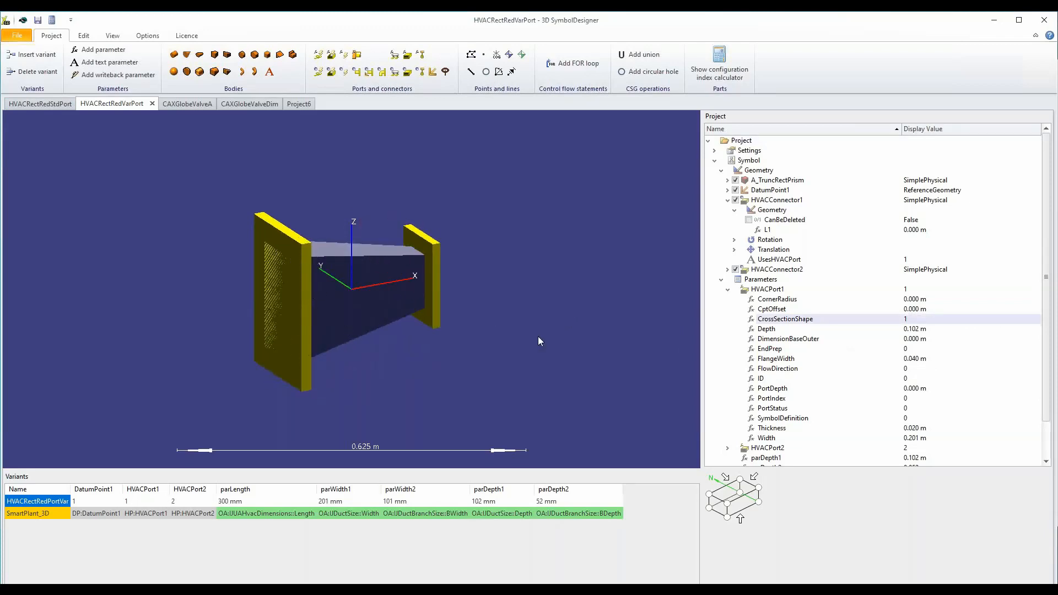
Step: Inspect the expression behind the Depth value of HVACPort1 and close it unchanged
{"action": "left_click", "coordinate": [769, 320]}
{"action": "scroll", "coordinate": [788, 336], "scroll_direction": "down", "scroll_amount": 1}
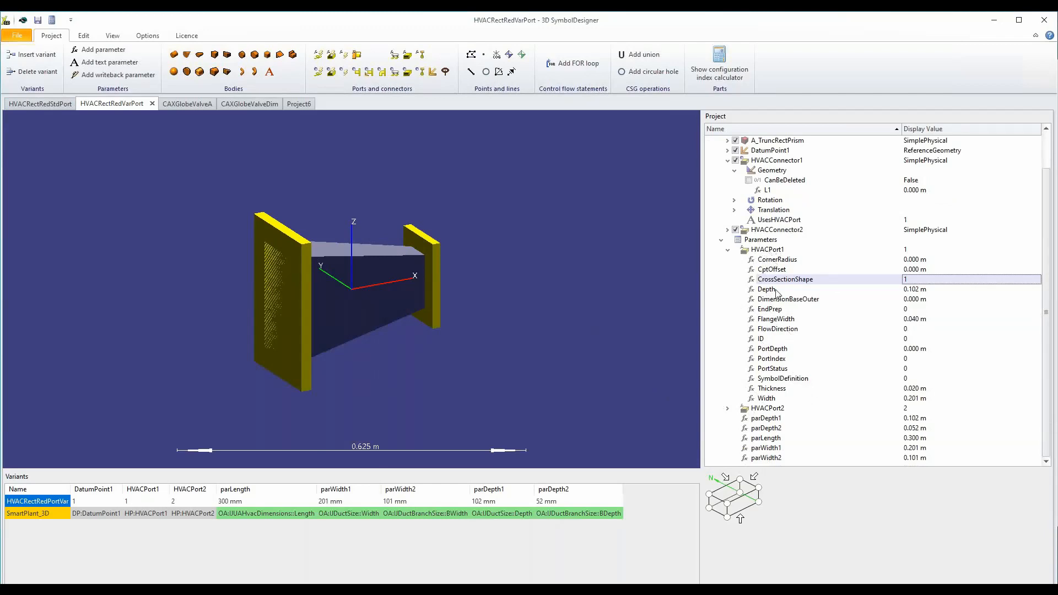
{"action": "mouse_move", "coordinate": [912, 290]}
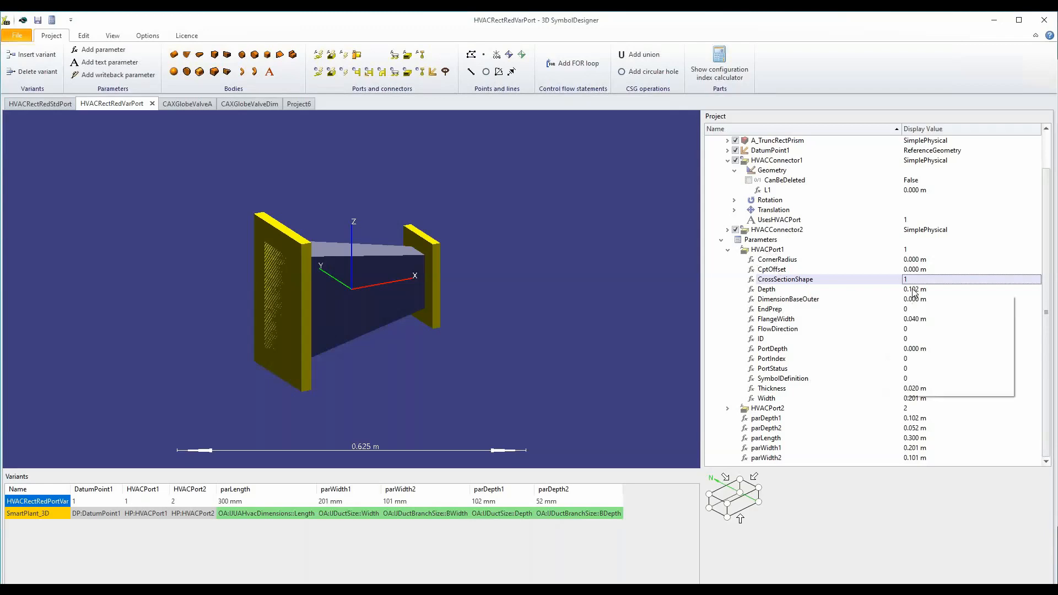
{"action": "left_click", "coordinate": [913, 290]}
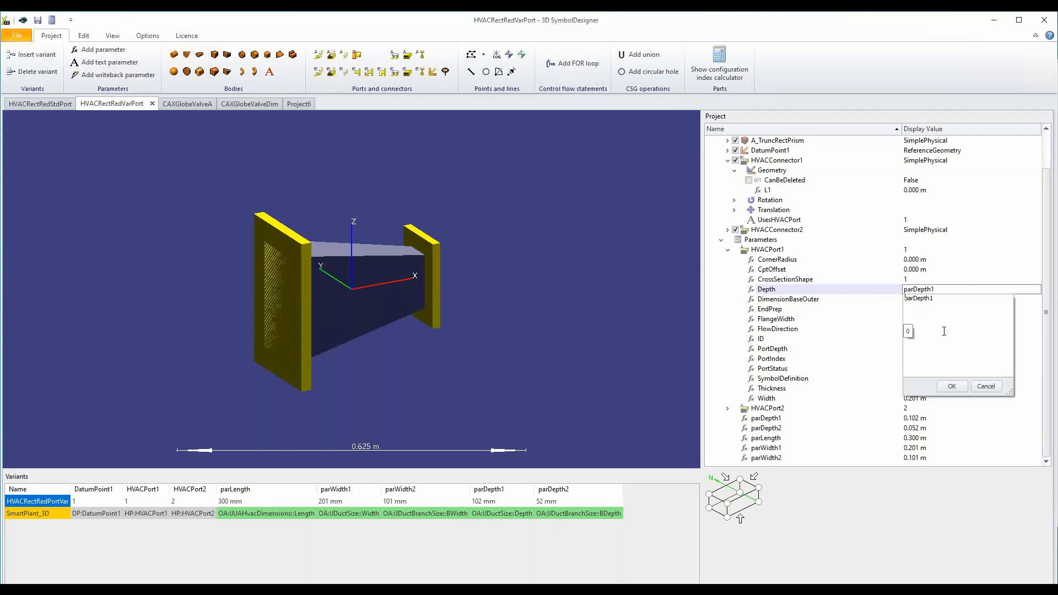
{"action": "key", "text": "Return"}
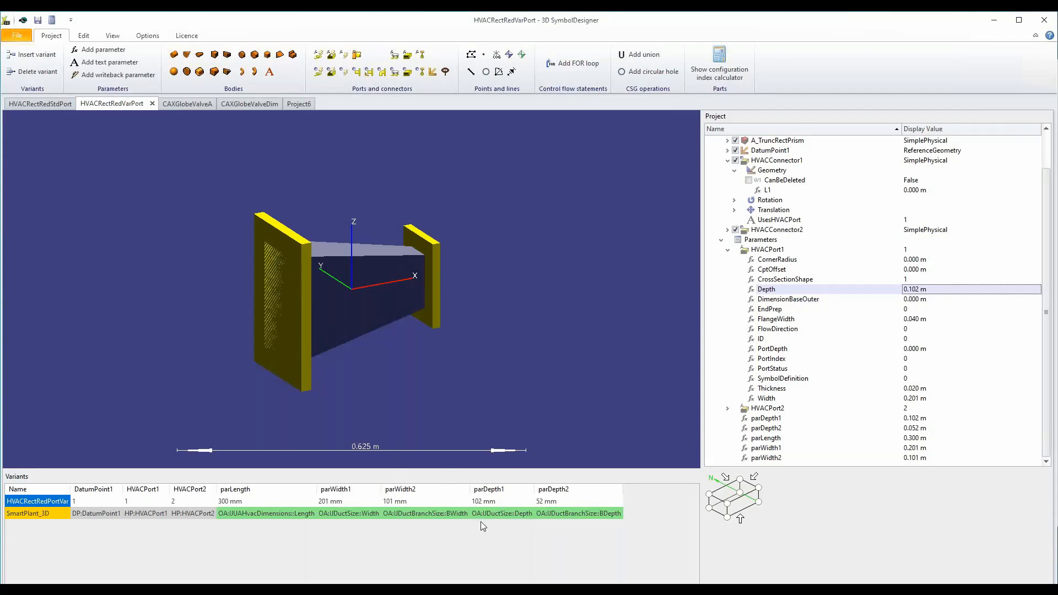
Step: Examine the reducer from several angles and set the camera's up axis to Y
{"action": "middle_click_drag", "start_coordinate": [372, 403], "coordinate": [384, 392]}
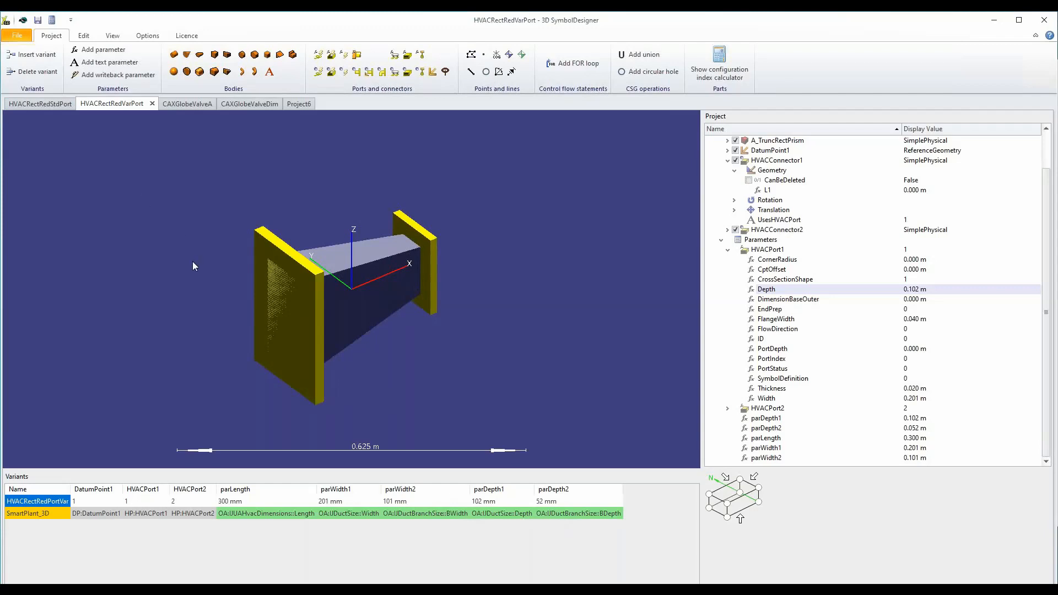
{"action": "mouse_move", "coordinate": [200, 250]}
{"action": "middle_mouse_down"}
{"action": "mouse_move", "coordinate": [212, 251]}
{"action": "mouse_move", "coordinate": [199, 239]}
{"action": "middle_mouse_up"}
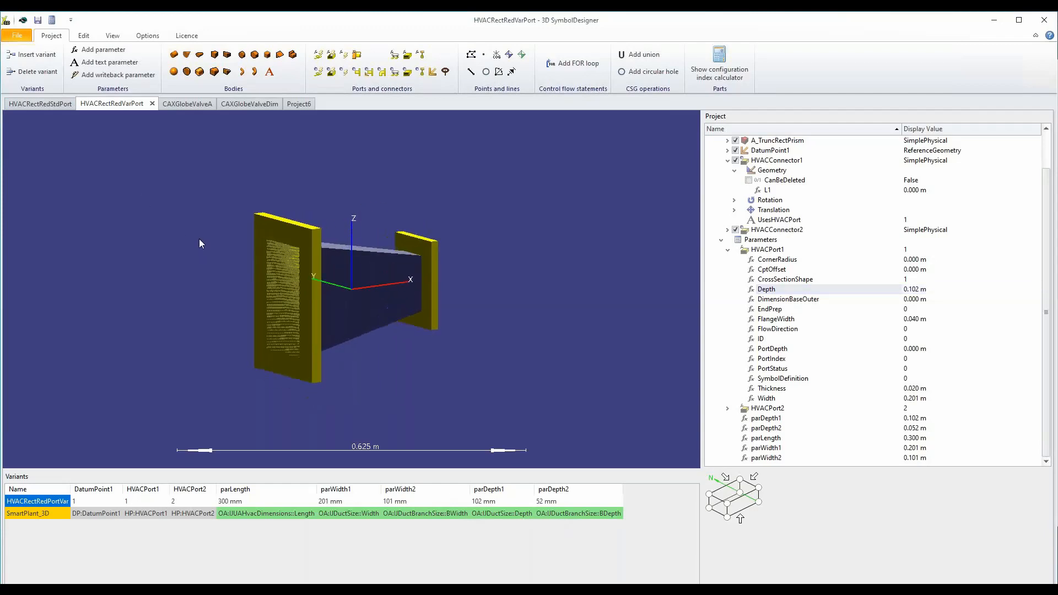
{"action": "middle_click_drag", "start_coordinate": [369, 368], "coordinate": [446, 392]}
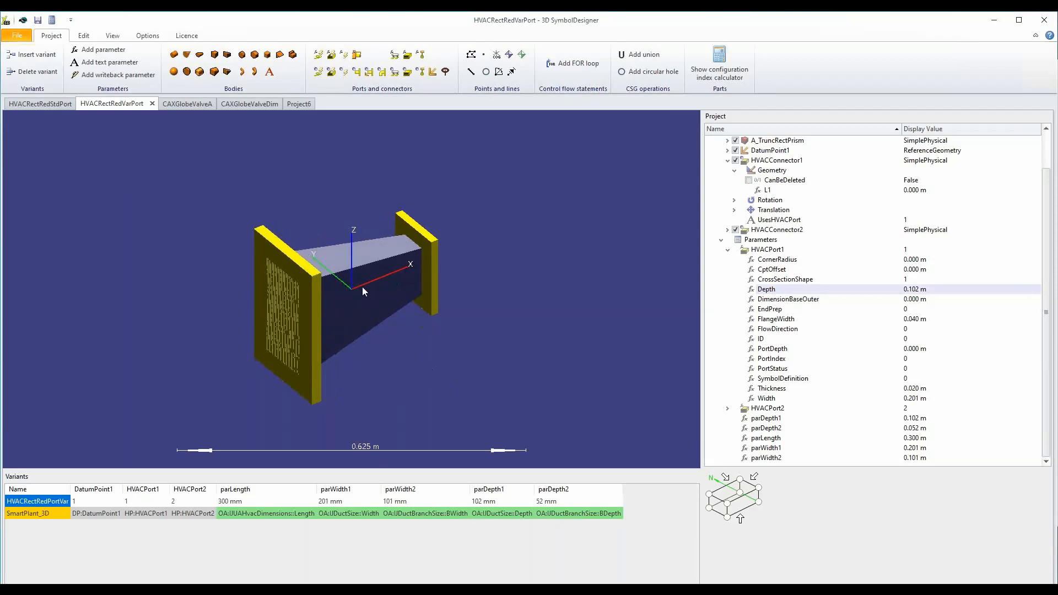
{"action": "middle_click_drag", "start_coordinate": [363, 289], "coordinate": [330, 260]}
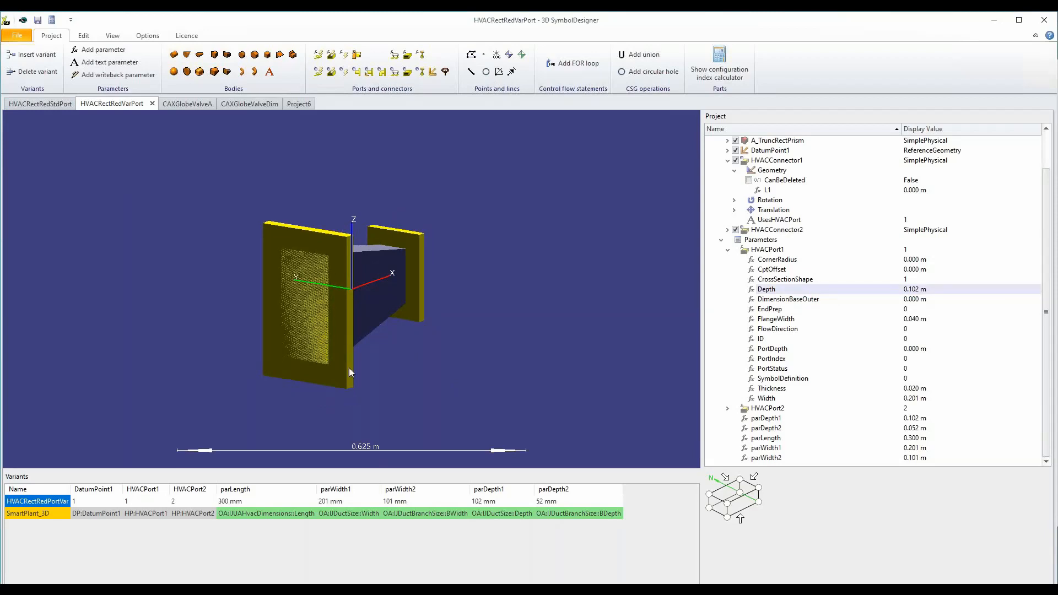
{"action": "left_click", "coordinate": [112, 35]}
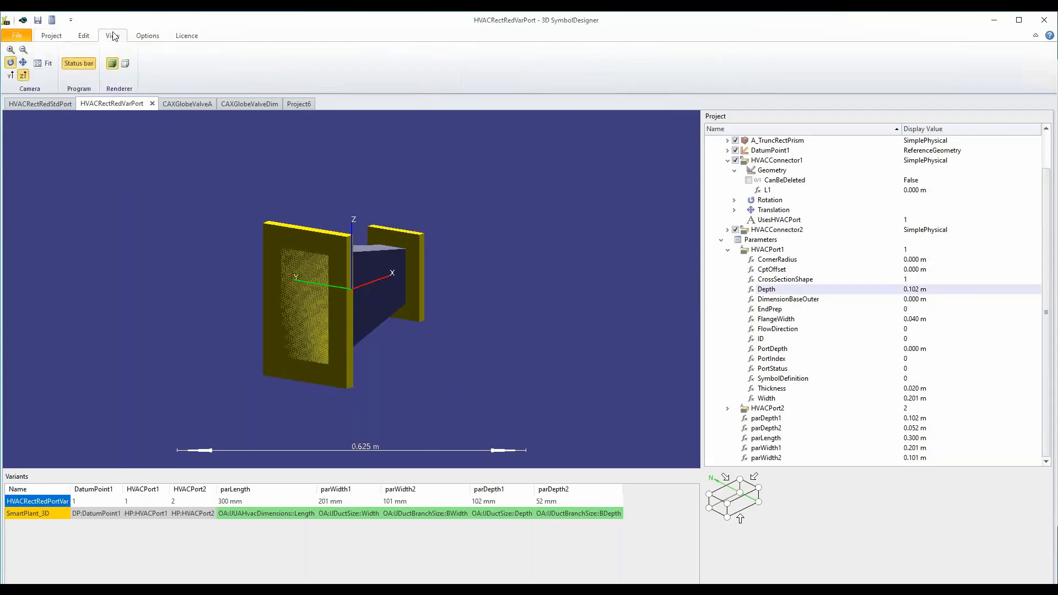
{"action": "left_click", "coordinate": [11, 75]}
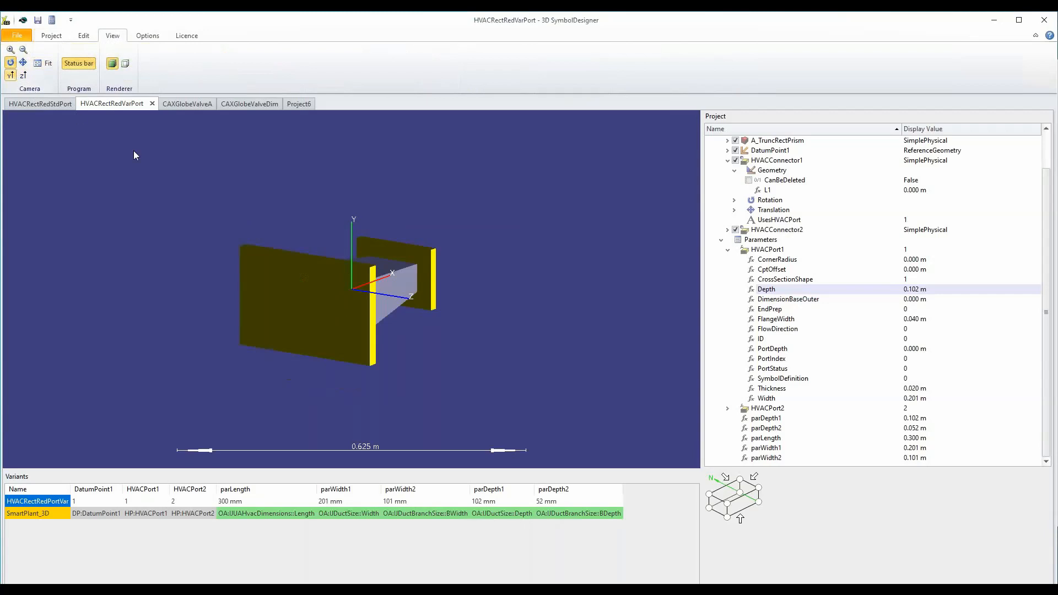
Step: Set the camera's up axis to Z, view the reducer from an oblique angle and select the Depth parameter of HVACPort1
{"action": "middle_click_drag", "start_coordinate": [332, 247], "coordinate": [327, 255]}
{"action": "left_click_drag", "start_coordinate": [329, 257], "coordinate": [364, 286]}
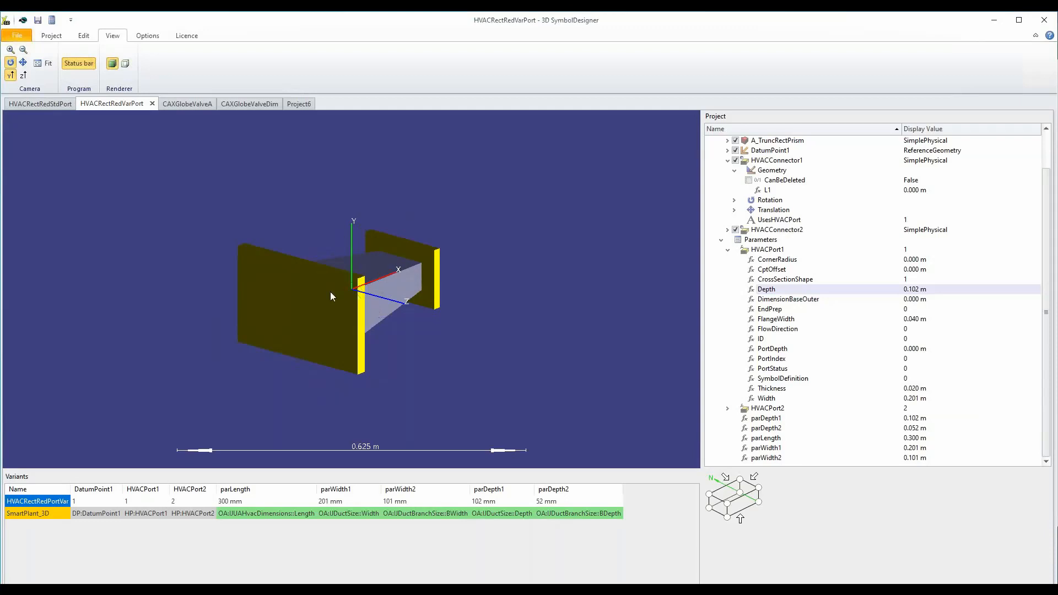
{"action": "left_click", "coordinate": [24, 75]}
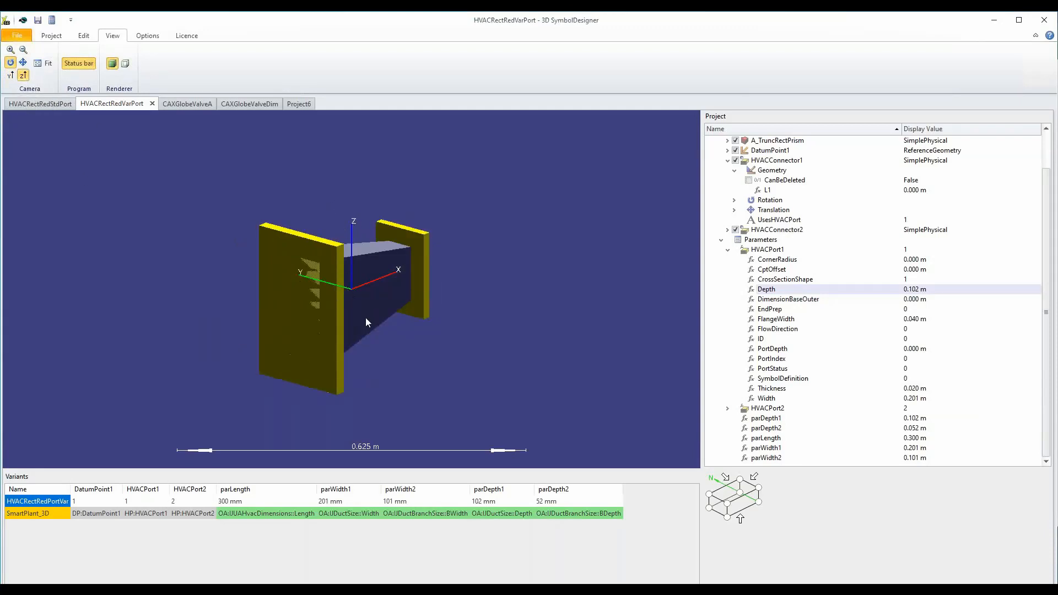
{"action": "left_click_drag", "start_coordinate": [385, 312], "coordinate": [399, 331]}
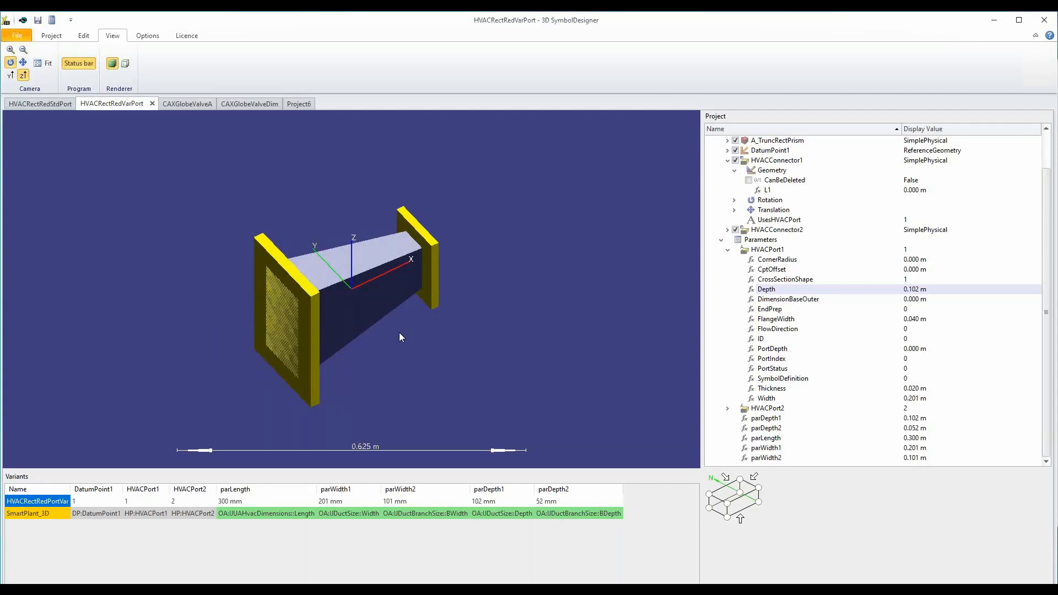
{"action": "left_click", "coordinate": [762, 287]}
Step: Switch to the CAXGlobeValveA project, view the whole valve and preview its MAL-BLT and FEM-MAL variants
{"action": "left_click", "coordinate": [189, 104]}
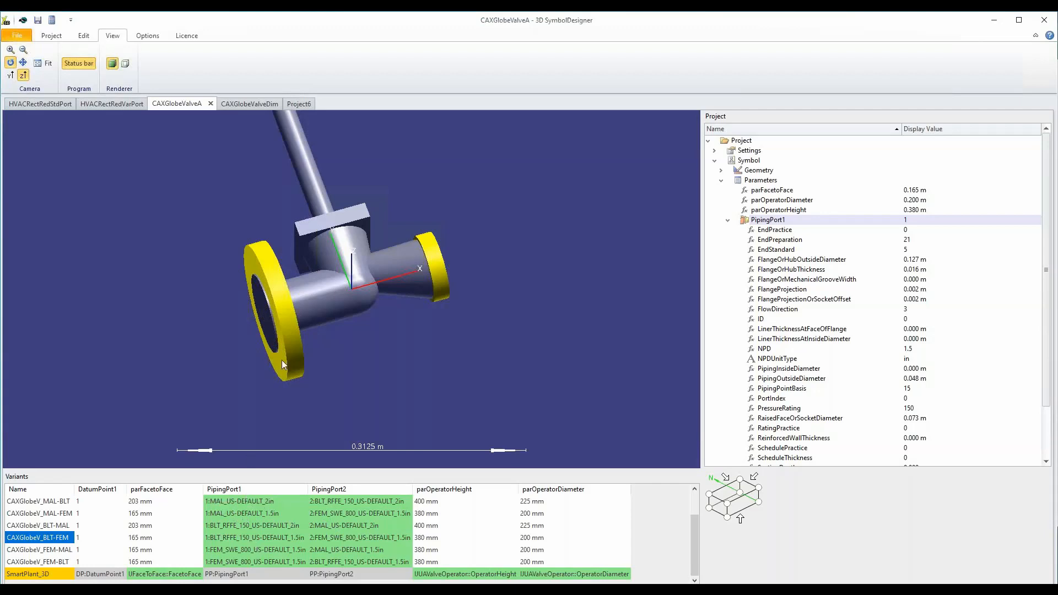
{"action": "left_click_drag", "start_coordinate": [362, 366], "coordinate": [352, 279]}
{"action": "scroll", "coordinate": [358, 300], "scroll_direction": "down", "scroll_amount": 2}
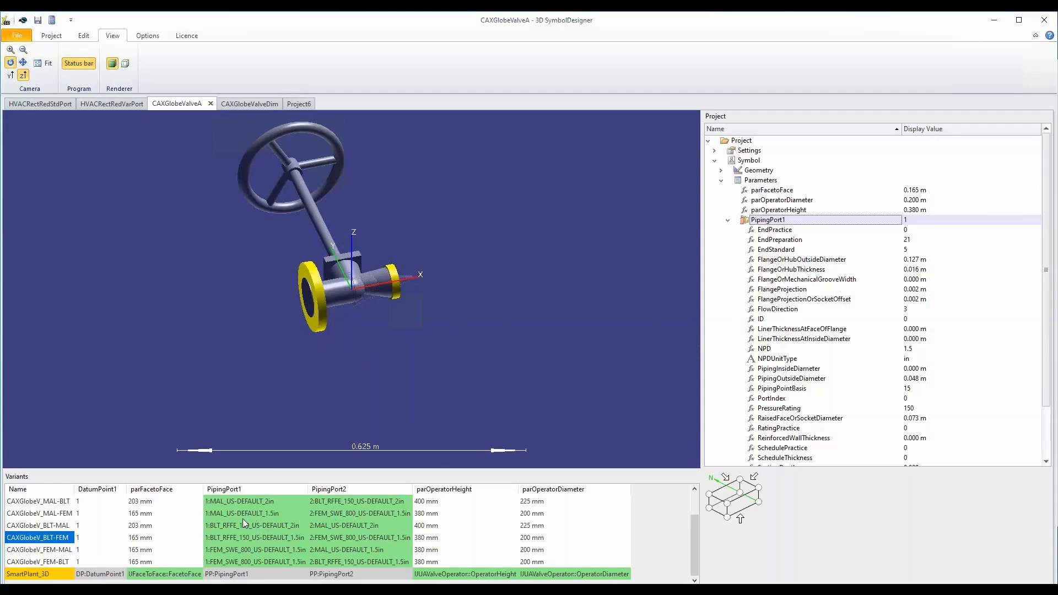
{"action": "left_click", "coordinate": [250, 501]}
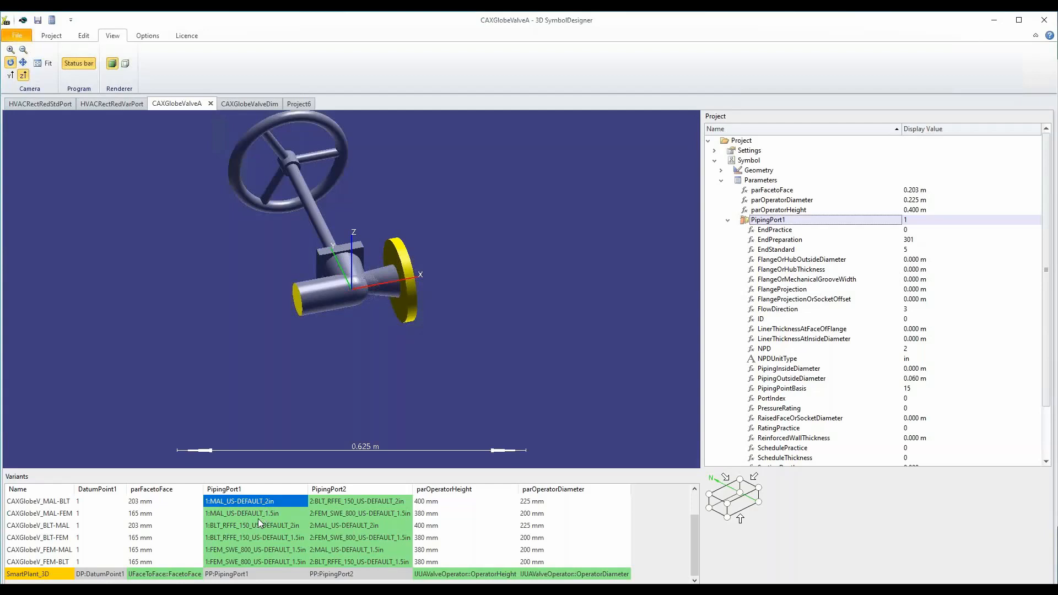
{"action": "left_click", "coordinate": [243, 550]}
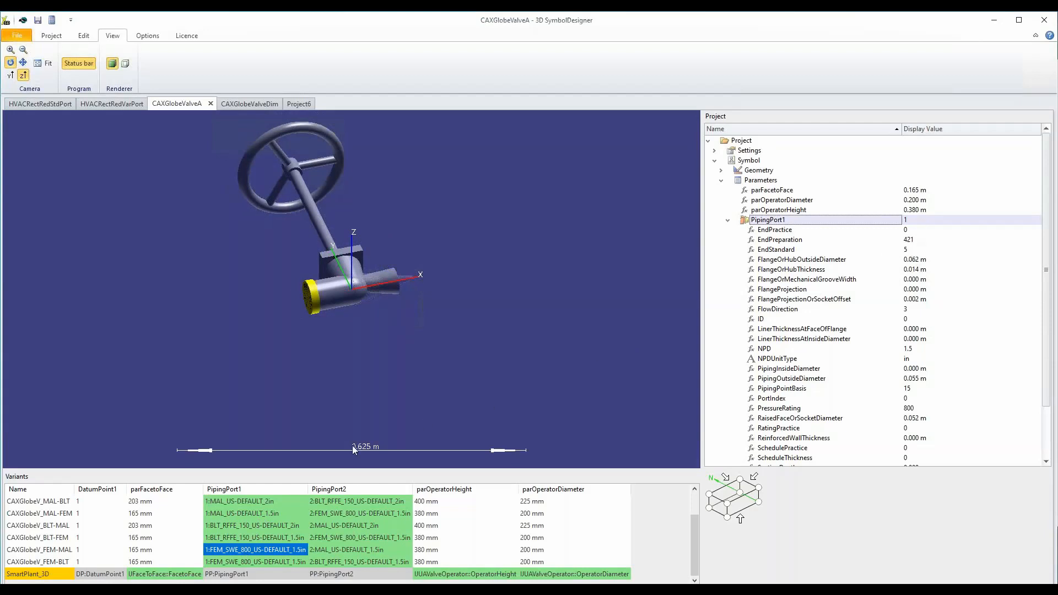
Step: Preview all six listed port combinations of the CAXGlobeV valve in order, from MAL-BLT to FEM-BLT
{"action": "left_click", "coordinate": [276, 500]}
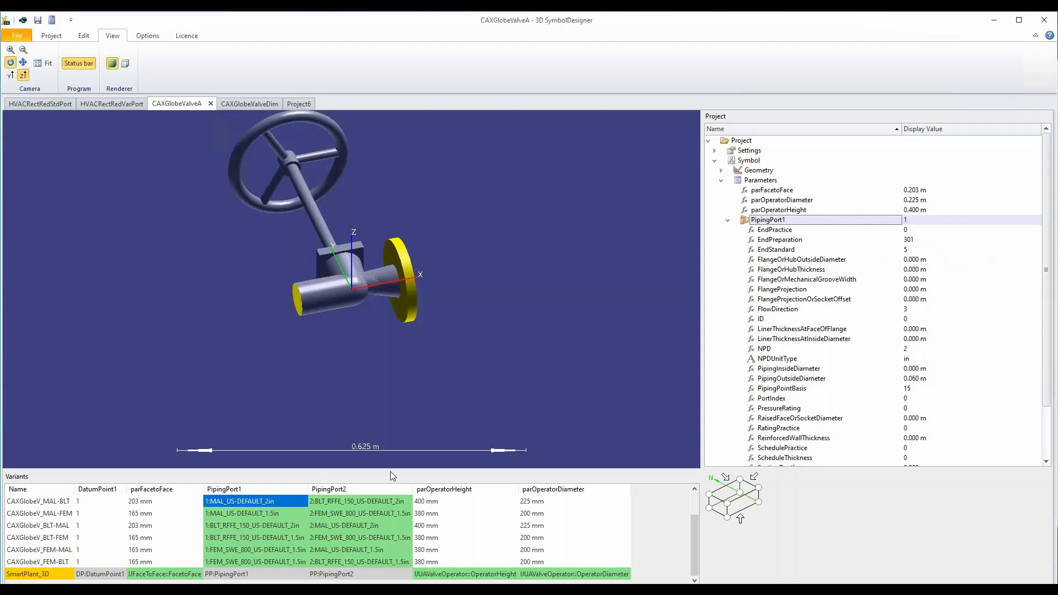
{"action": "left_click", "coordinate": [254, 514]}
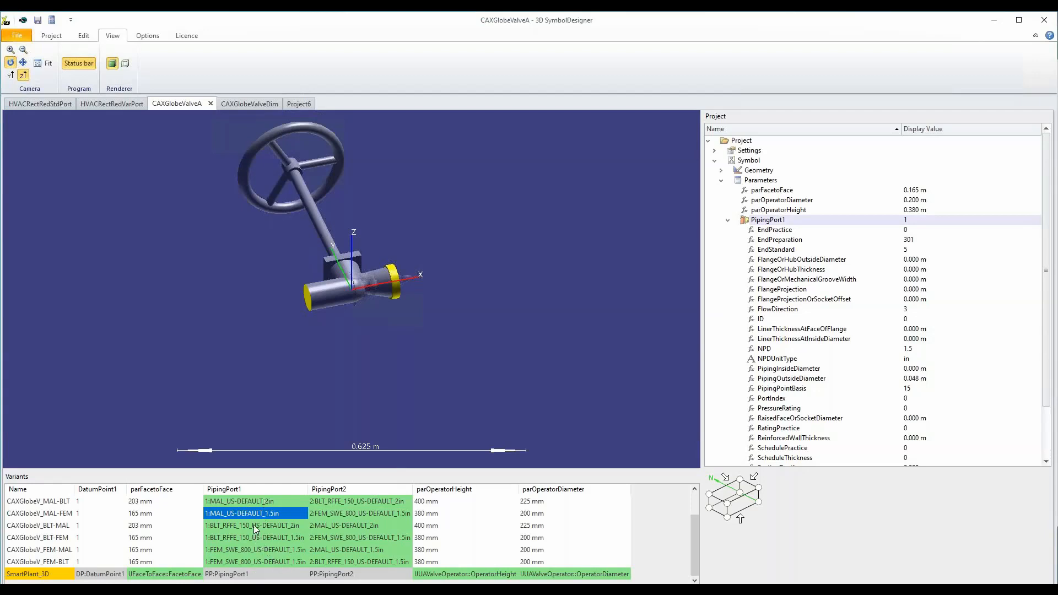
{"action": "left_click", "coordinate": [255, 526]}
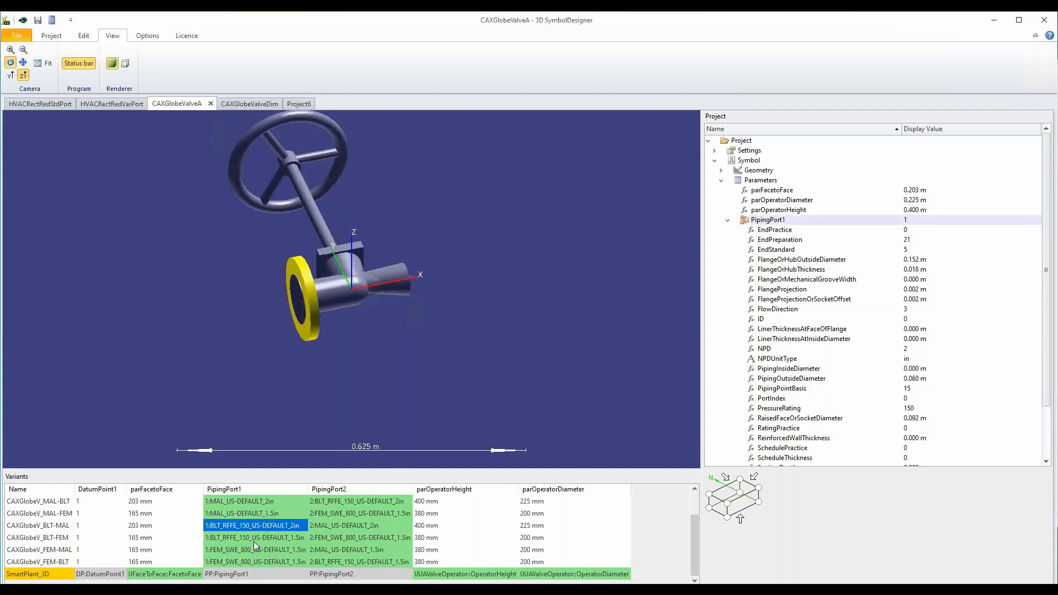
{"action": "left_click", "coordinate": [254, 540]}
{"action": "left_click", "coordinate": [257, 550]}
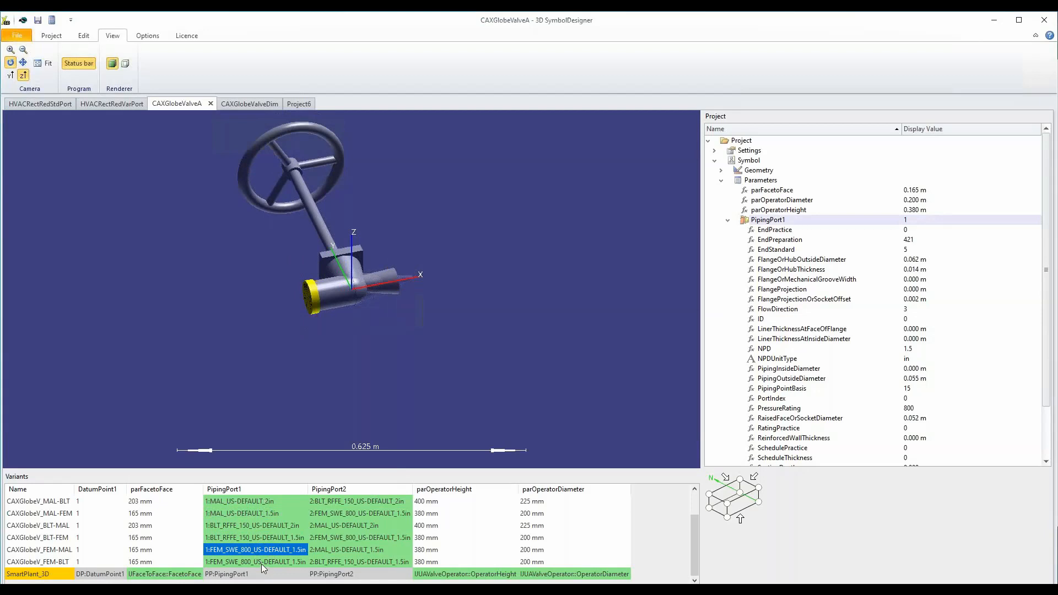
{"action": "left_click", "coordinate": [261, 564]}
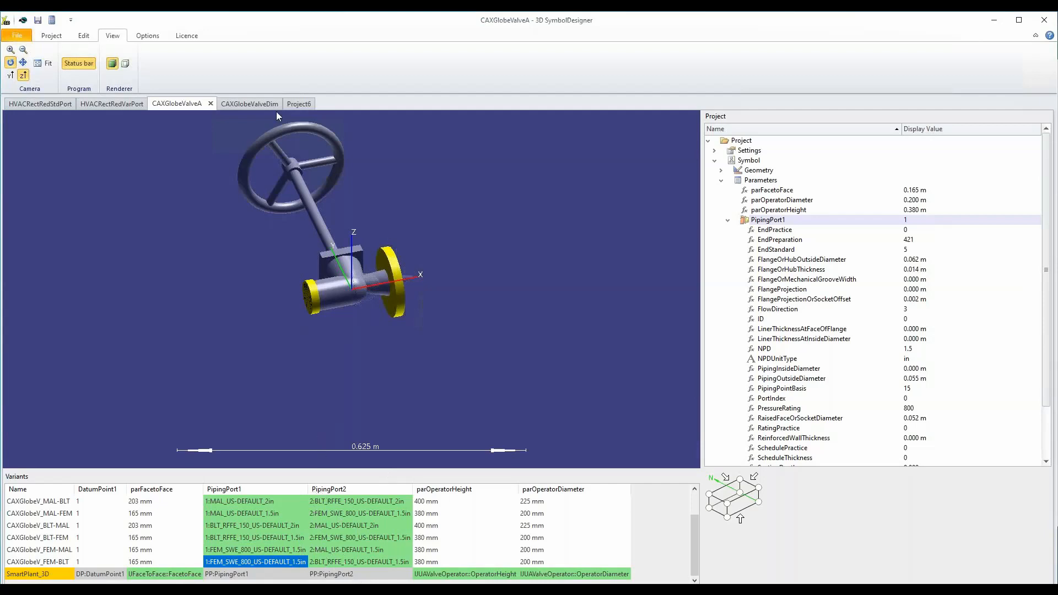
Step: Switch to the CAXGlobeValveDim project and preview its variants in order from 0.5 in to 2 in
{"action": "left_click", "coordinate": [245, 104]}
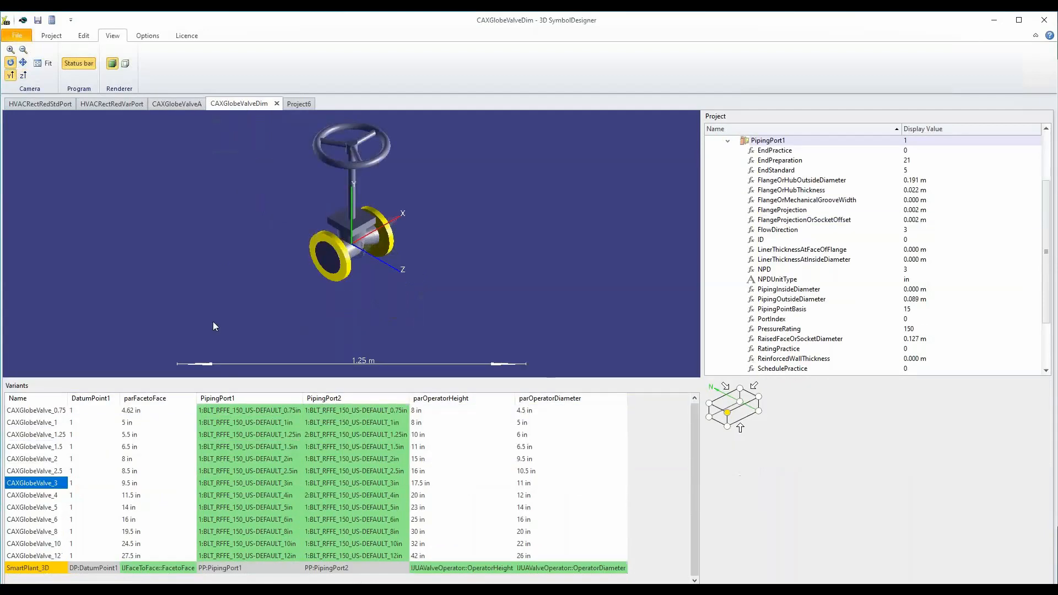
{"action": "left_click", "coordinate": [220, 410]}
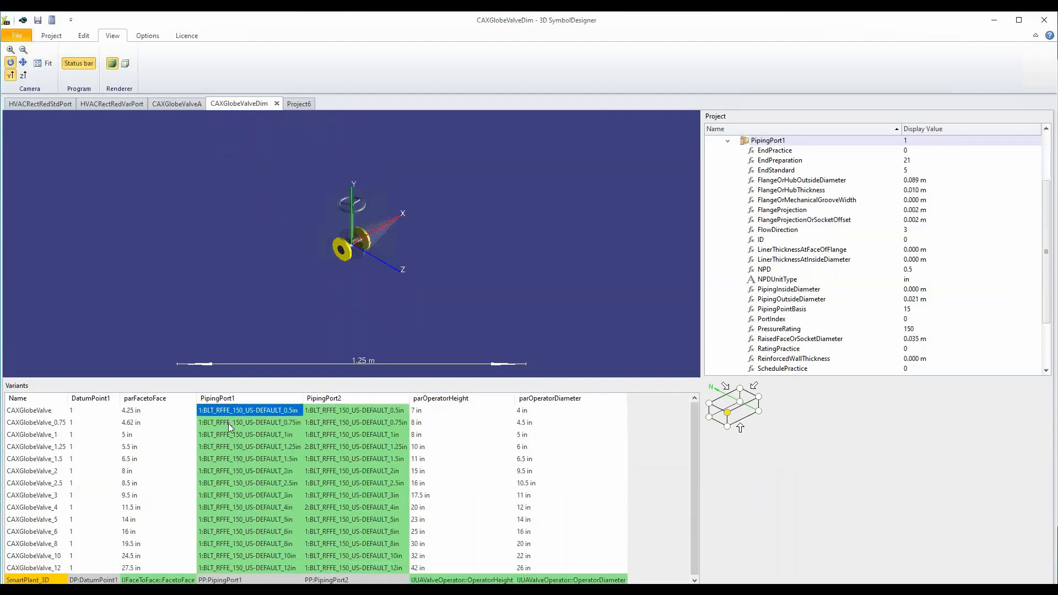
{"action": "left_click", "coordinate": [229, 425]}
{"action": "left_click", "coordinate": [229, 436]}
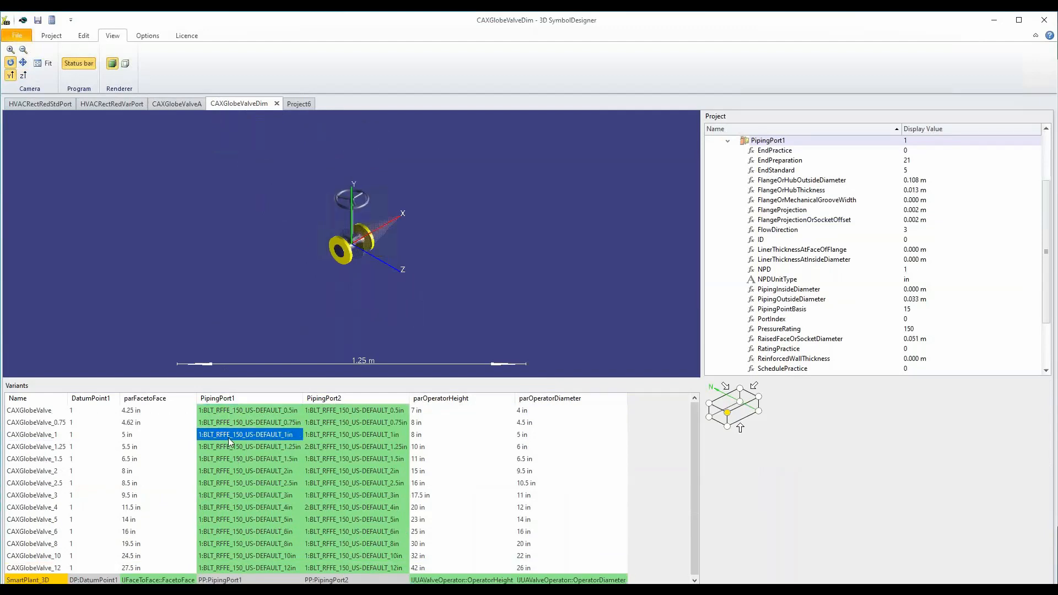
{"action": "left_click", "coordinate": [235, 447]}
{"action": "left_click", "coordinate": [236, 460]}
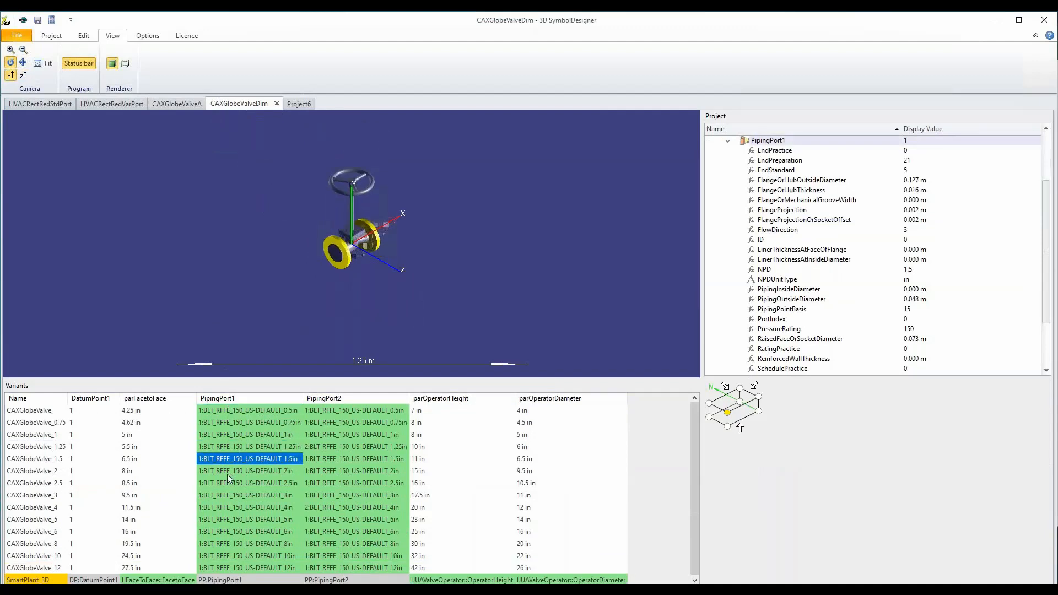
{"action": "left_click", "coordinate": [222, 472]}
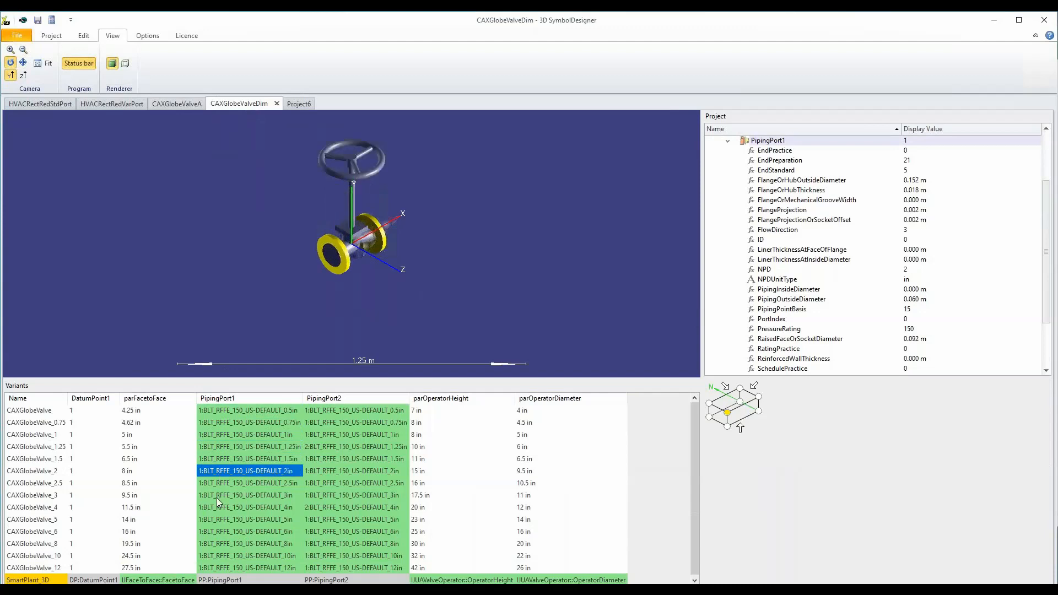
Step: Preview the larger CAXGlobeValveDim variants in order from 2.5 in to 12 in
{"action": "key", "text": "Down"}
{"action": "key", "text": "Down"}
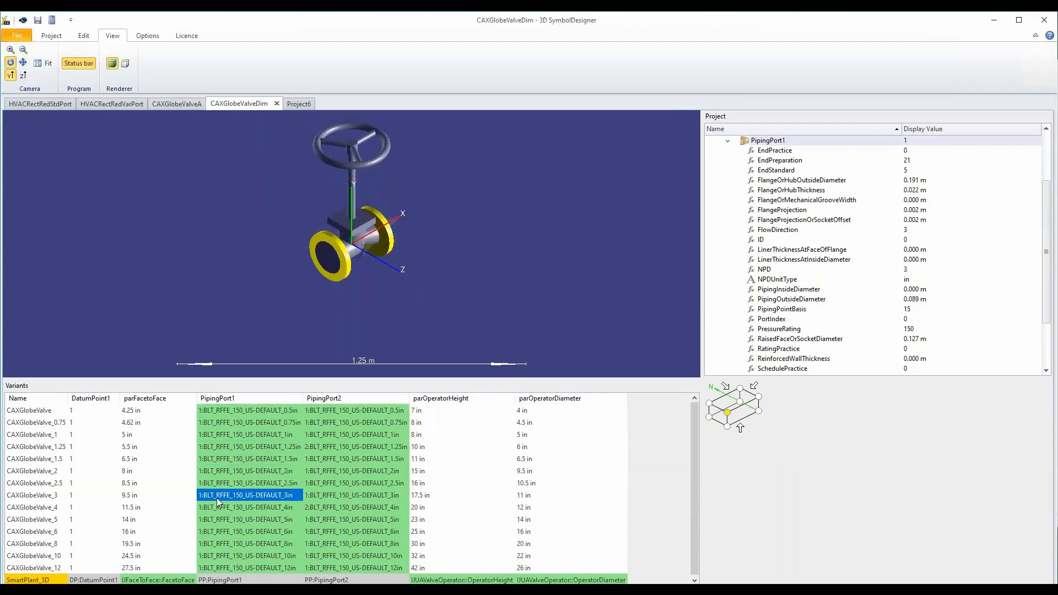
{"action": "key", "text": "Down"}
{"action": "key", "text": "Down"}
{"action": "key", "text": "Down"}
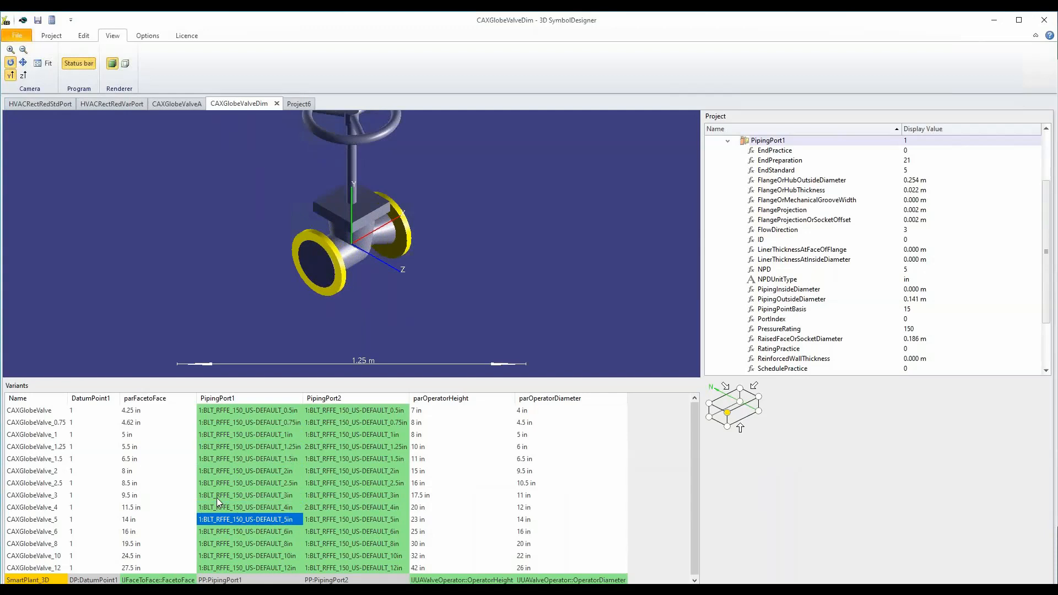
{"action": "key", "text": "Down"}
{"action": "key", "text": "Down"}
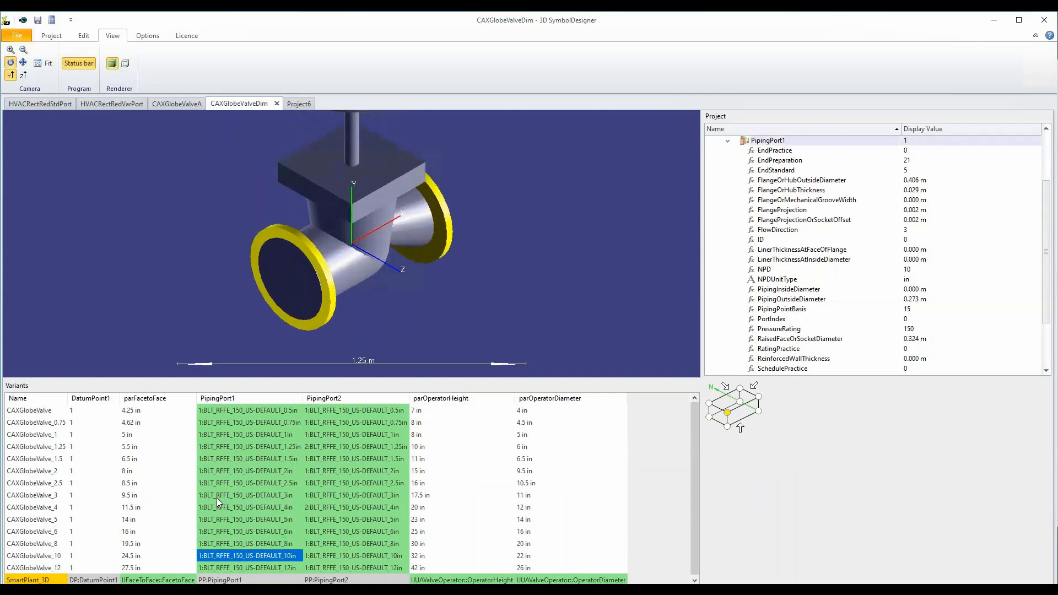
{"action": "key", "text": "Down"}
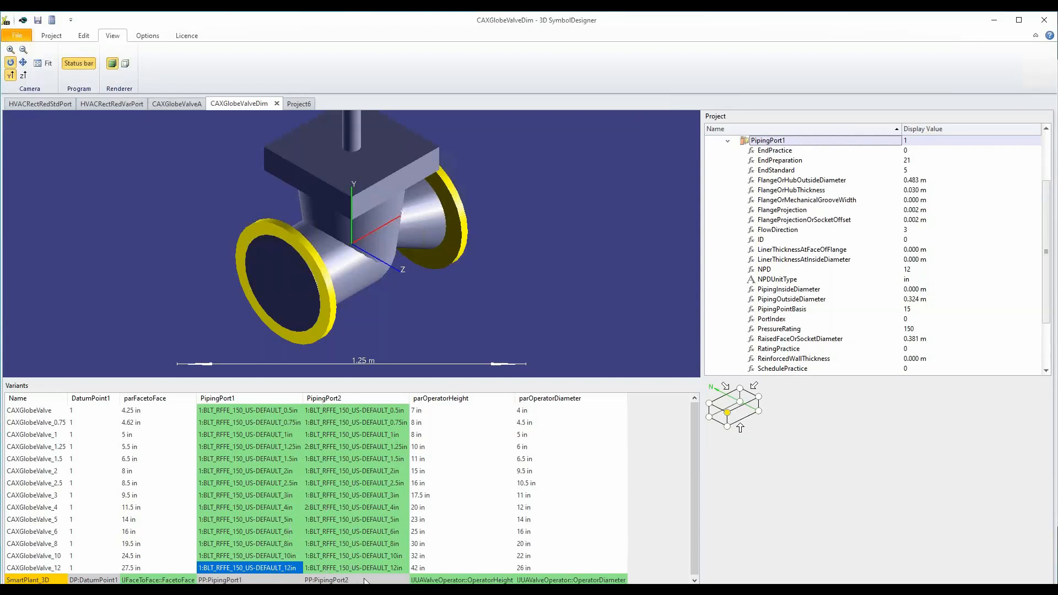
Step: Switch to the Config.xls workbook in Excel, open the PipingPortsMale sheet and move its window clear of the PipingPort1 variants
{"action": "mouse_move", "coordinate": [393, 589]}
{"action": "left_click", "coordinate": [392, 545]}
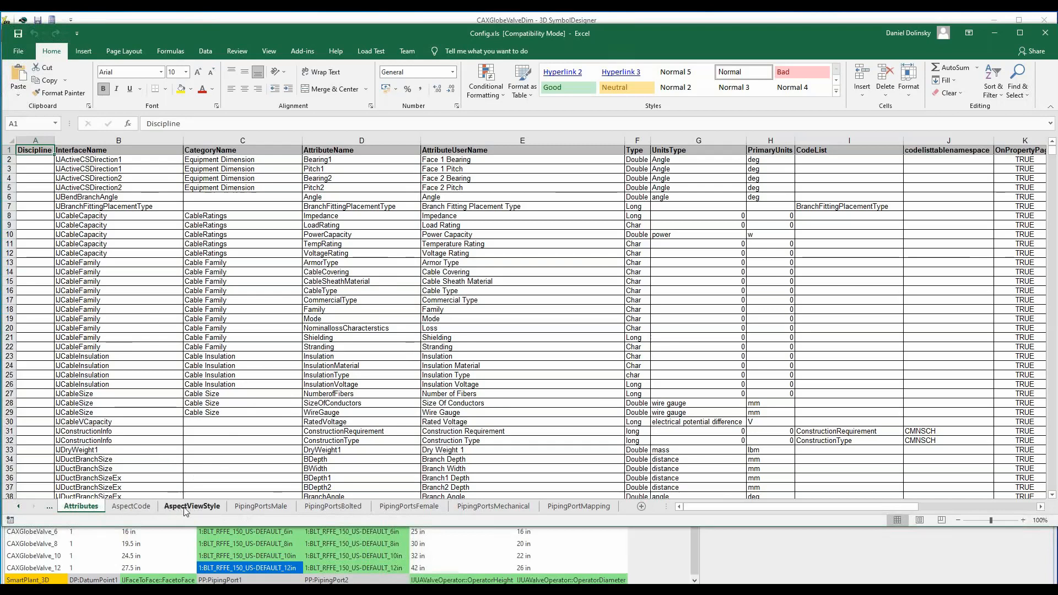
{"action": "left_click", "coordinate": [258, 506]}
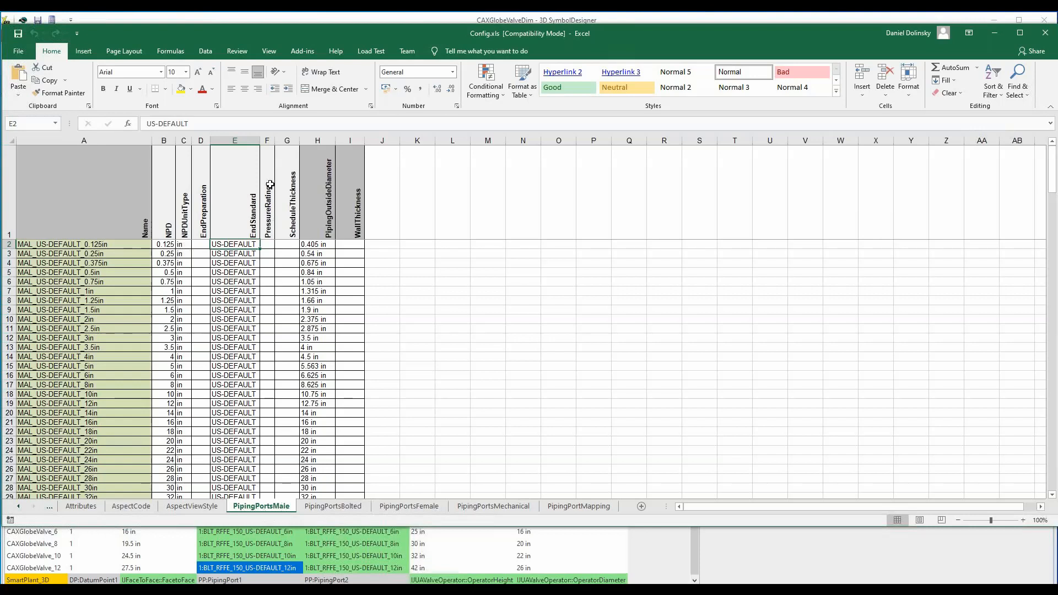
{"action": "left_click_drag", "start_coordinate": [243, 31], "coordinate": [598, 31]}
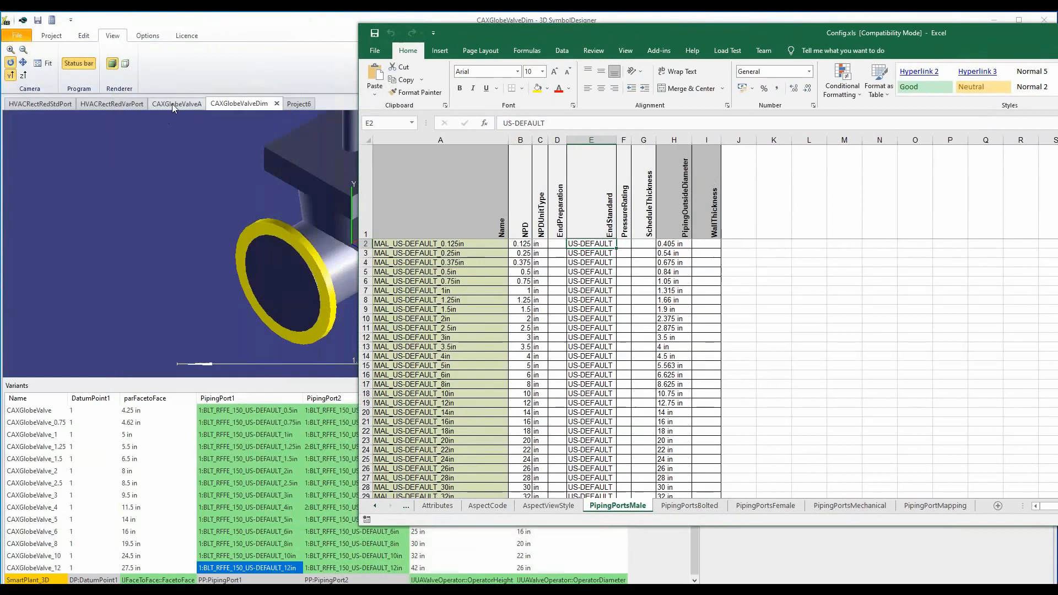
Step: Show the CAXGlobeValveA project beside the Config.xls workbook and select the MAL_US-DEFAULT_2in entry in the PipingPortsMale sheet
{"action": "left_click", "coordinate": [172, 103]}
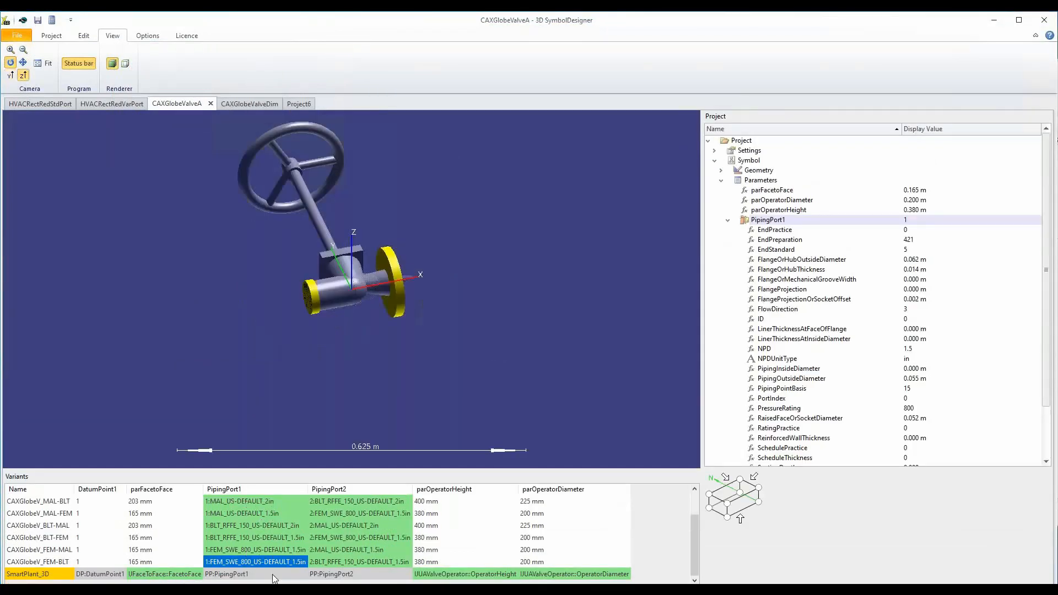
{"action": "left_click", "coordinate": [390, 583]}
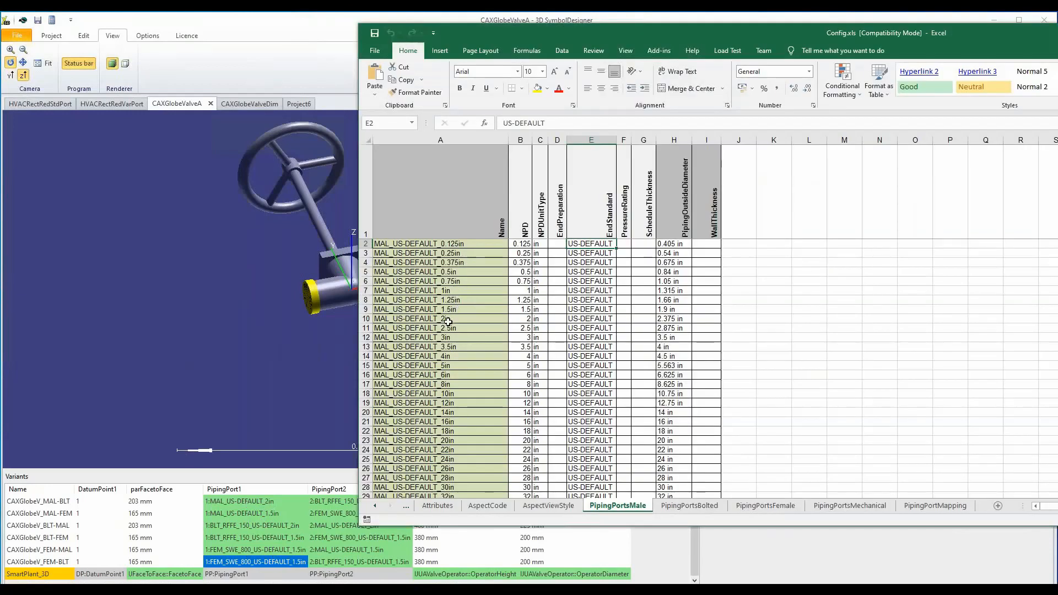
{"action": "left_click", "coordinate": [420, 320]}
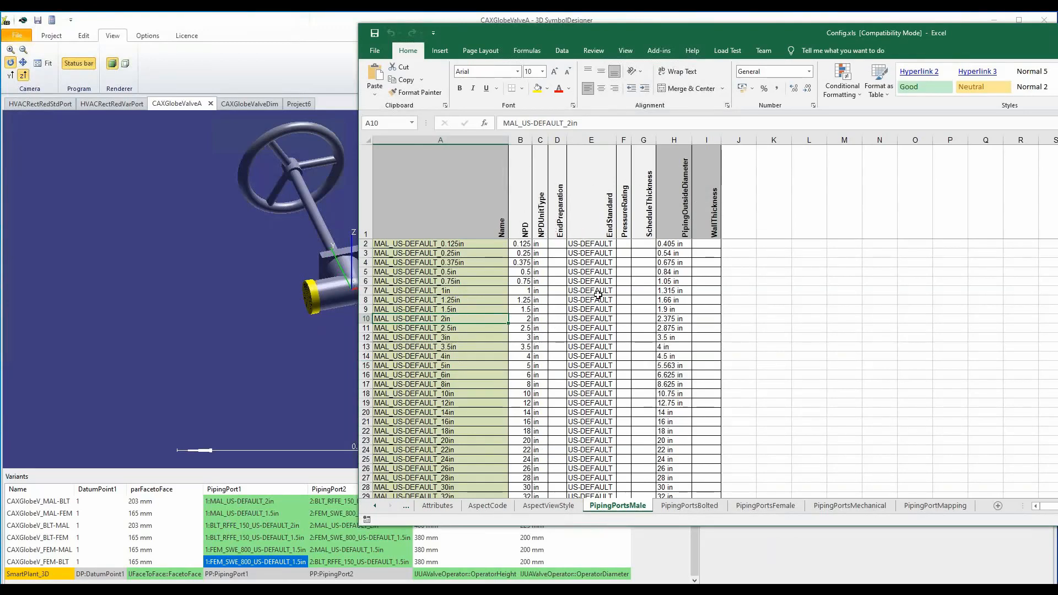
Step: Examine the port definitions in the PipingPortsBolted, PipingPortsFemale and PipingPortsMechanical sheets, and return to PipingPortsMale
{"action": "left_click", "coordinate": [701, 508]}
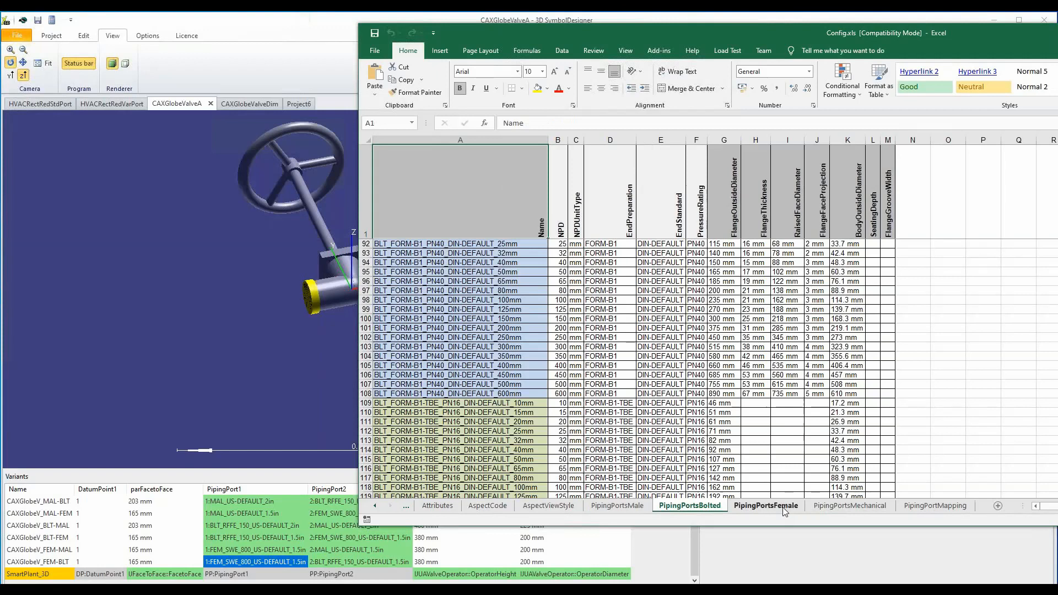
{"action": "left_click", "coordinate": [766, 505]}
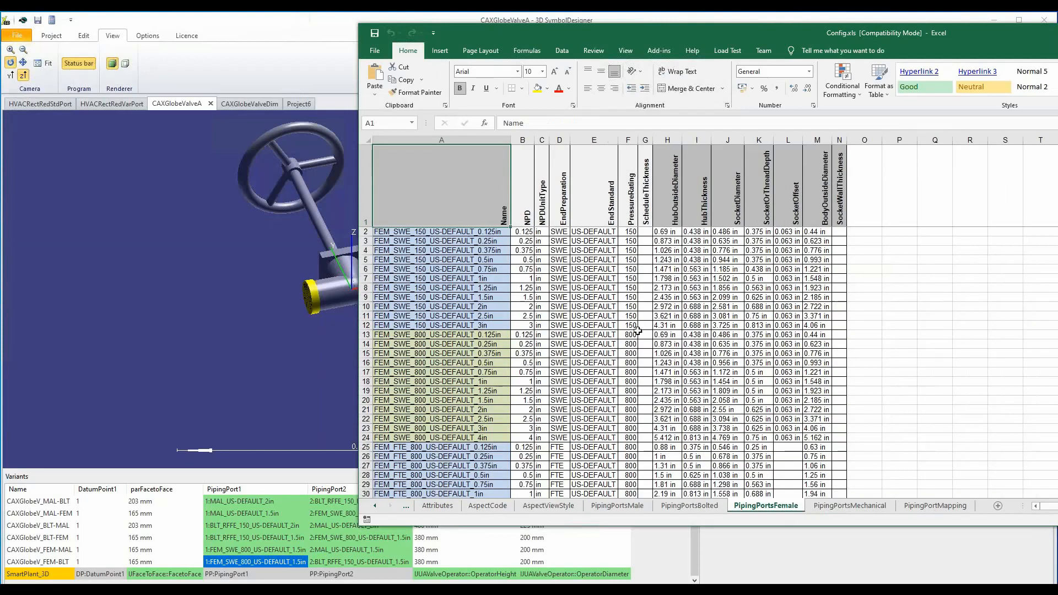
{"action": "left_click", "coordinate": [873, 510]}
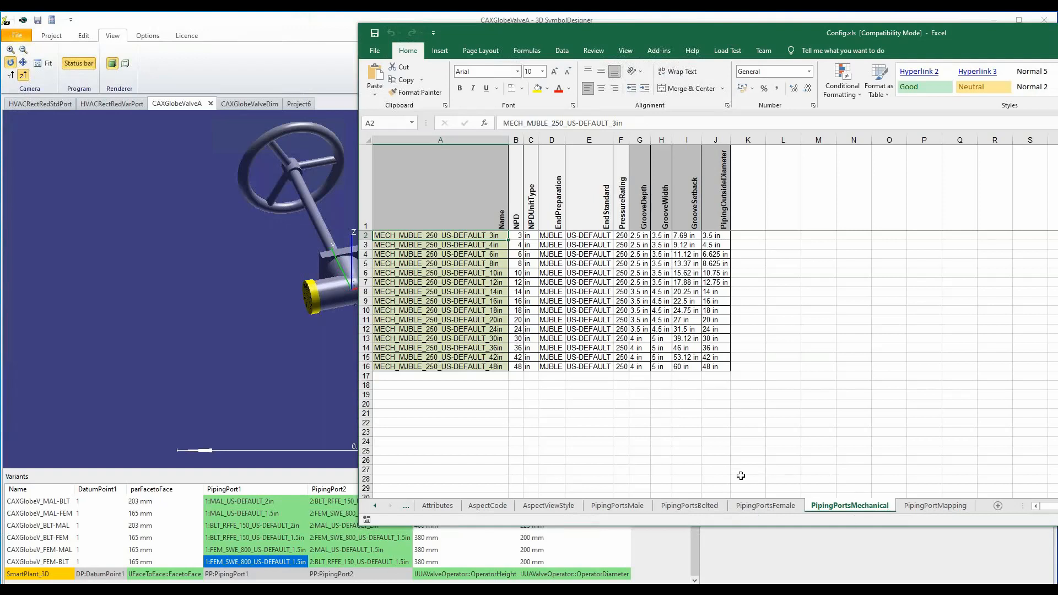
{"action": "left_click", "coordinate": [639, 506]}
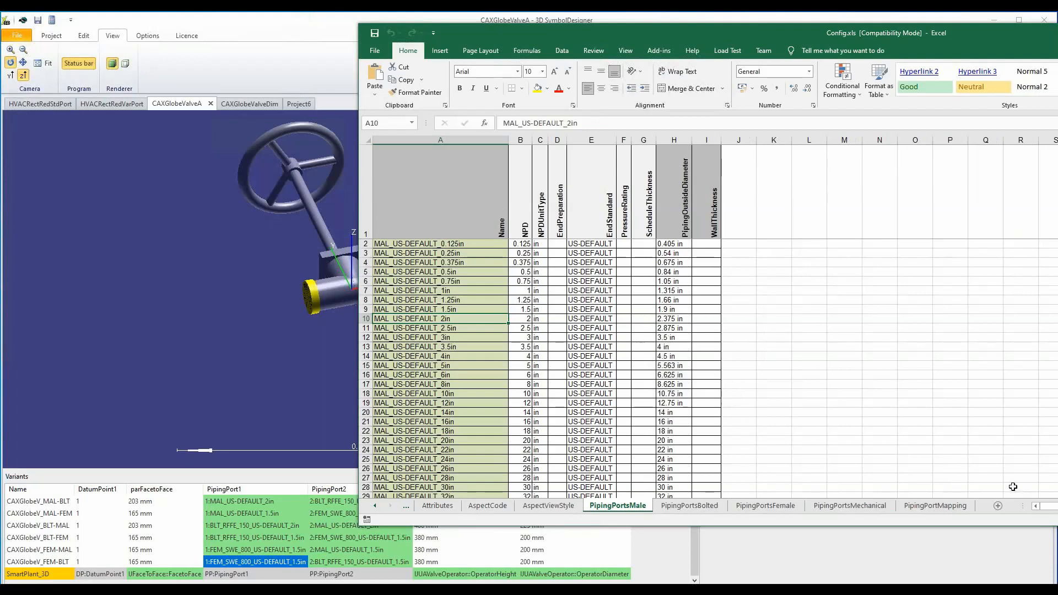
Step: Examine how the PipingPortMapping sheet maps the EndStandard value US-DEFAULT to its codelist value
{"action": "left_click", "coordinate": [940, 507]}
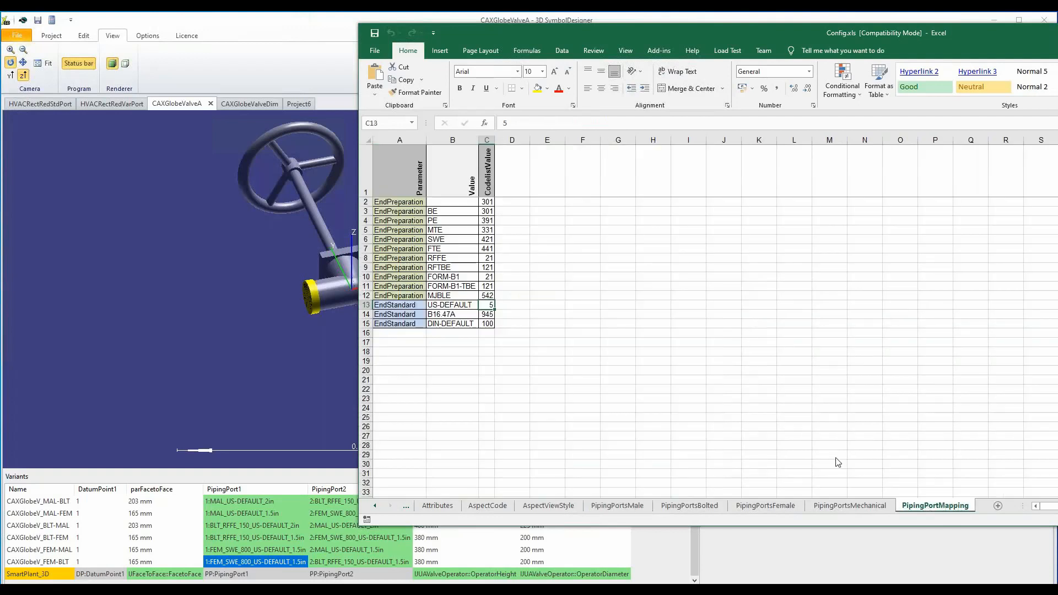
{"action": "left_click", "coordinate": [406, 307]}
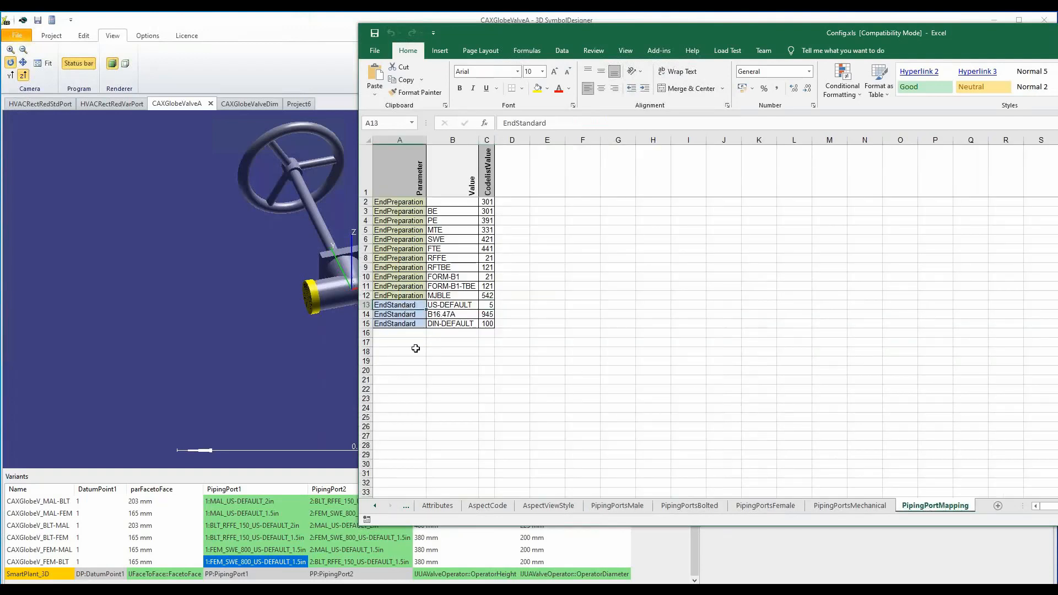
{"action": "key", "text": "Right"}
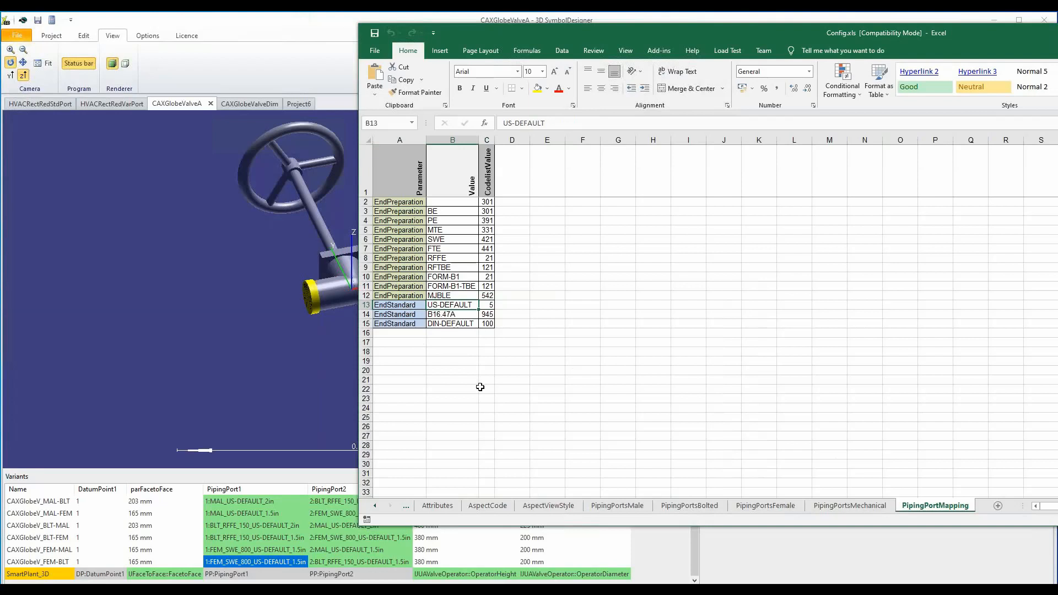
{"action": "left_click", "coordinate": [488, 306]}
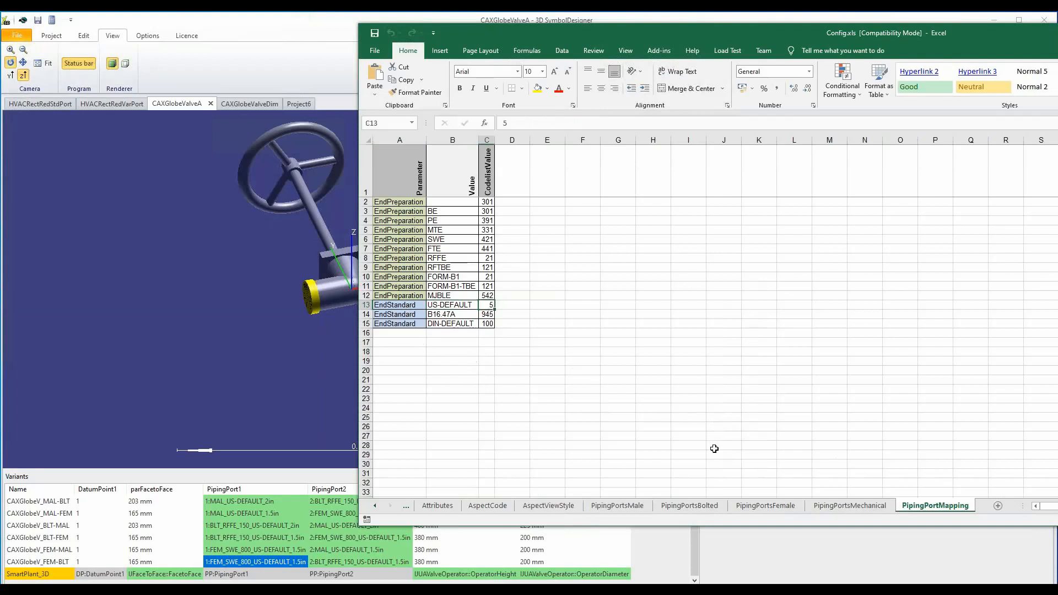
Step: Check the US-DEFAULT EndStandard entries in the PipingPortsMale sheet against their codelist mapping in the PipingPortMapping sheet
{"action": "left_click", "coordinate": [617, 505]}
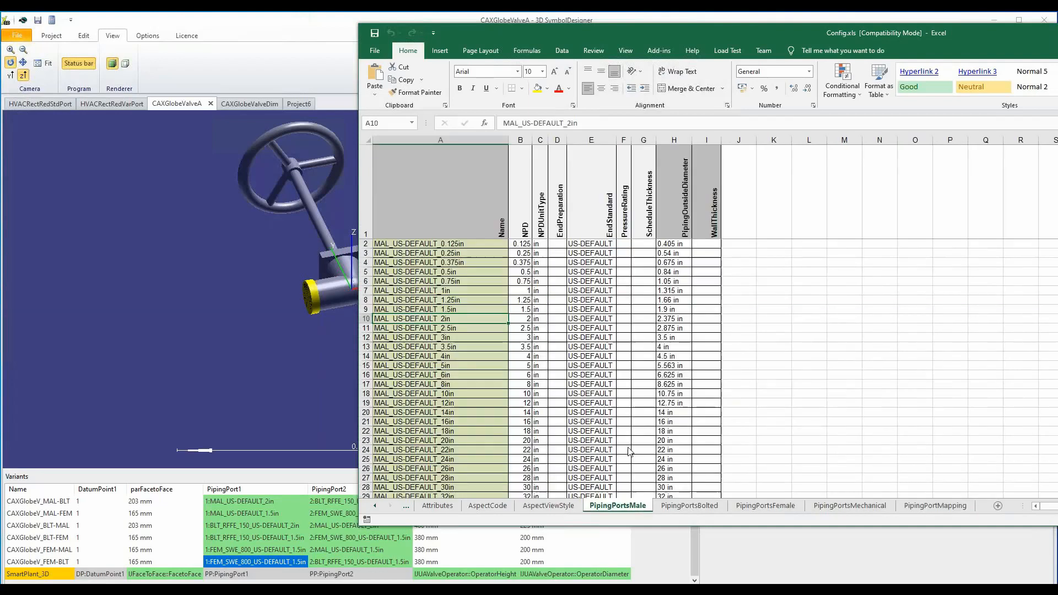
{"action": "left_click", "coordinate": [595, 301]}
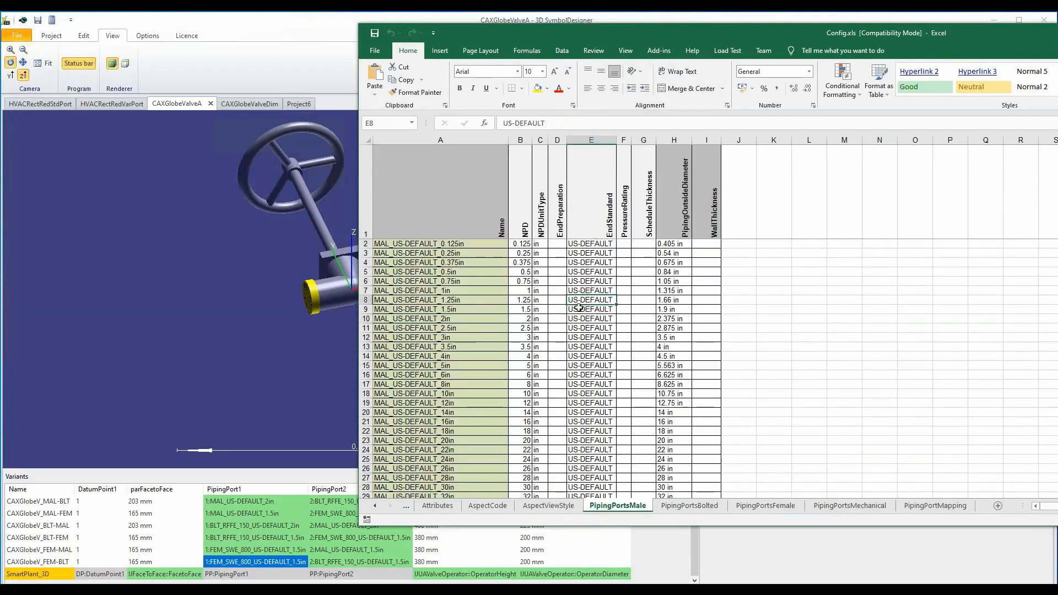
{"action": "left_click", "coordinate": [916, 510]}
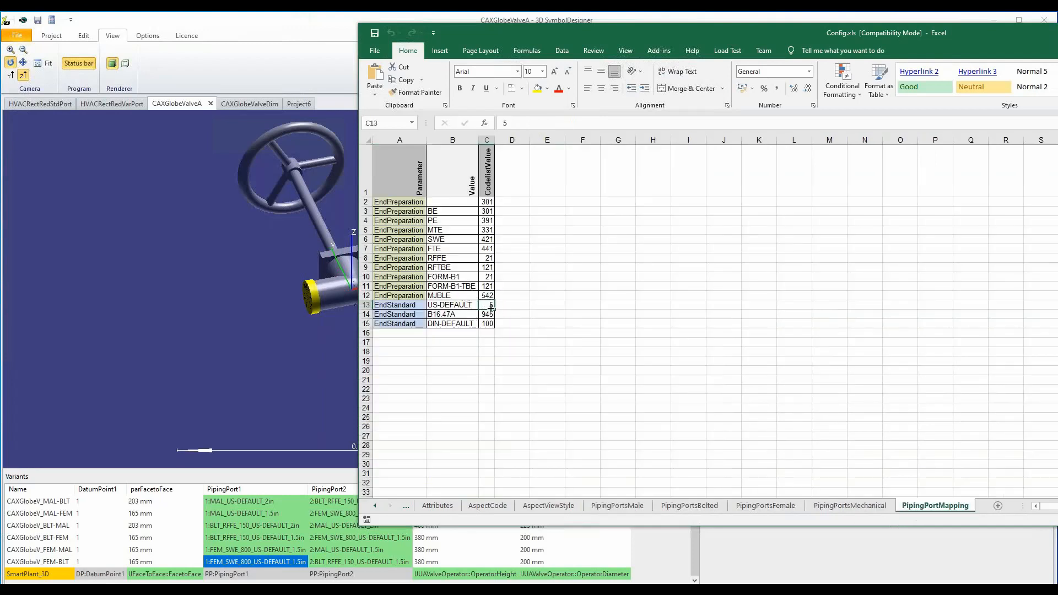
Step: Compare PipingPort1 of the CAXGlobeV_MAL-BLT and CAXGlobeV_FEM-MAL variants in 3D SymbolDesigner with the SWE EndPreparation mapping in Excel, and return to the valve project
{"action": "left_click", "coordinate": [265, 502]}
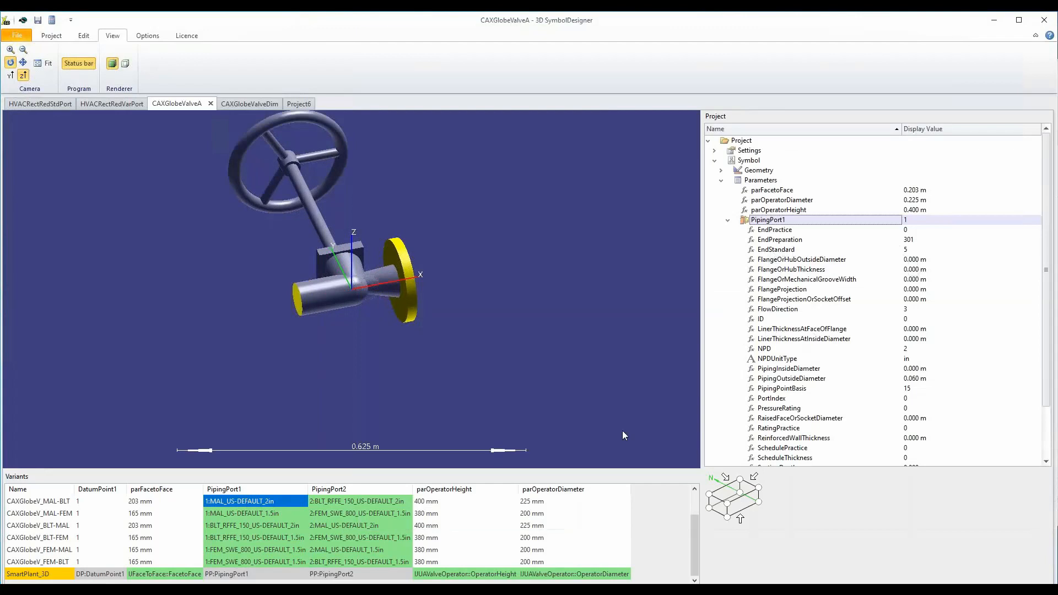
{"action": "left_click", "coordinate": [270, 550]}
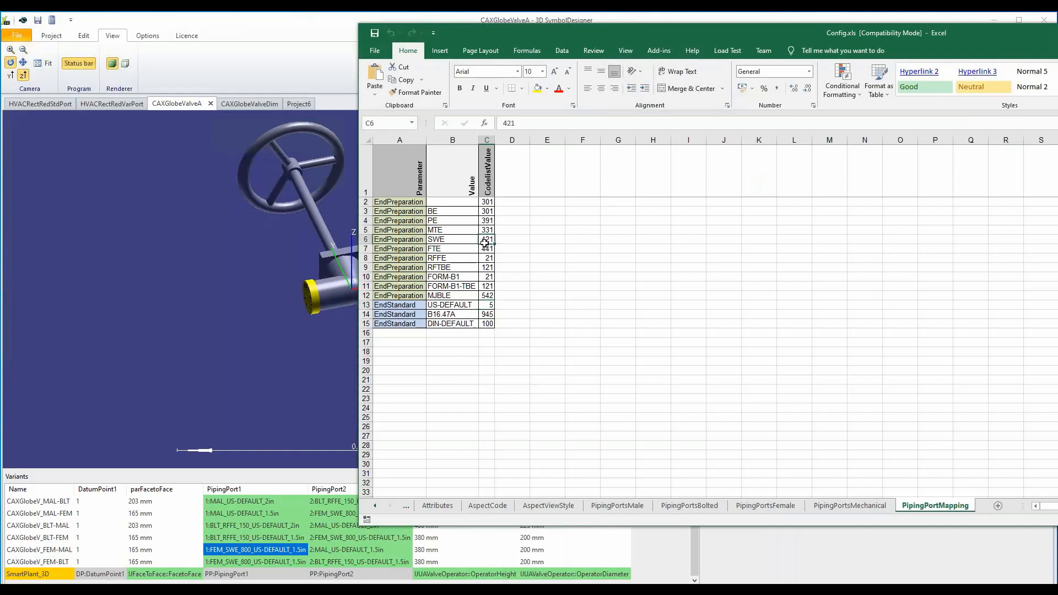
{"action": "left_click", "coordinate": [414, 243]}
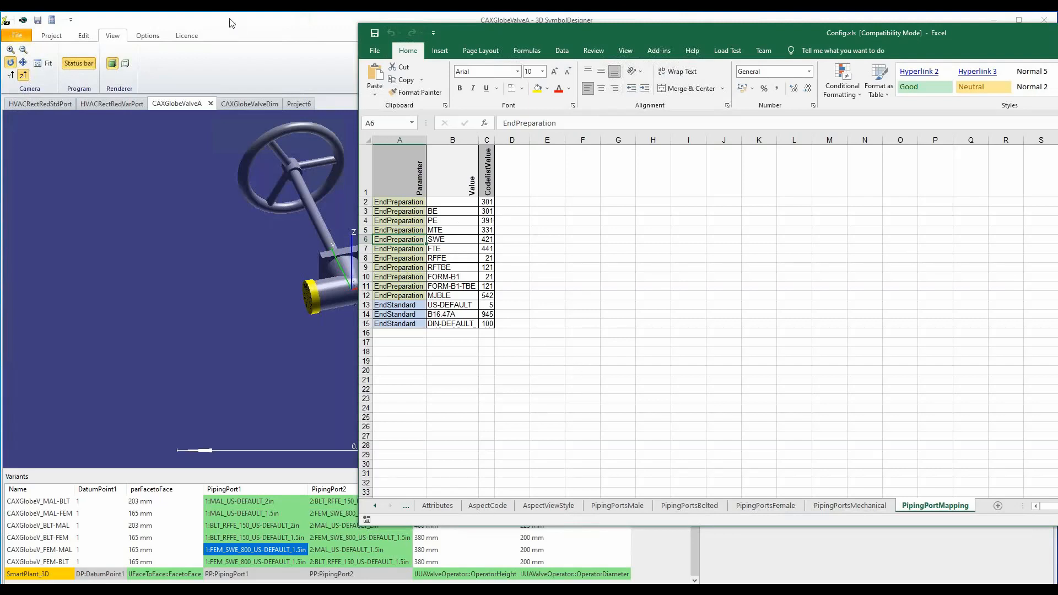
{"action": "left_click", "coordinate": [239, 122]}
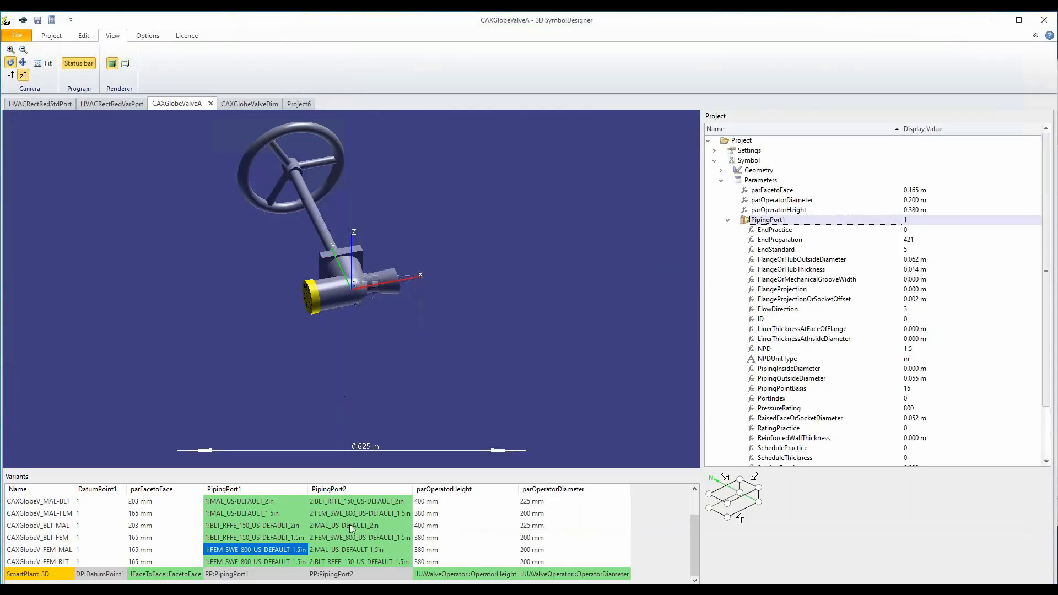